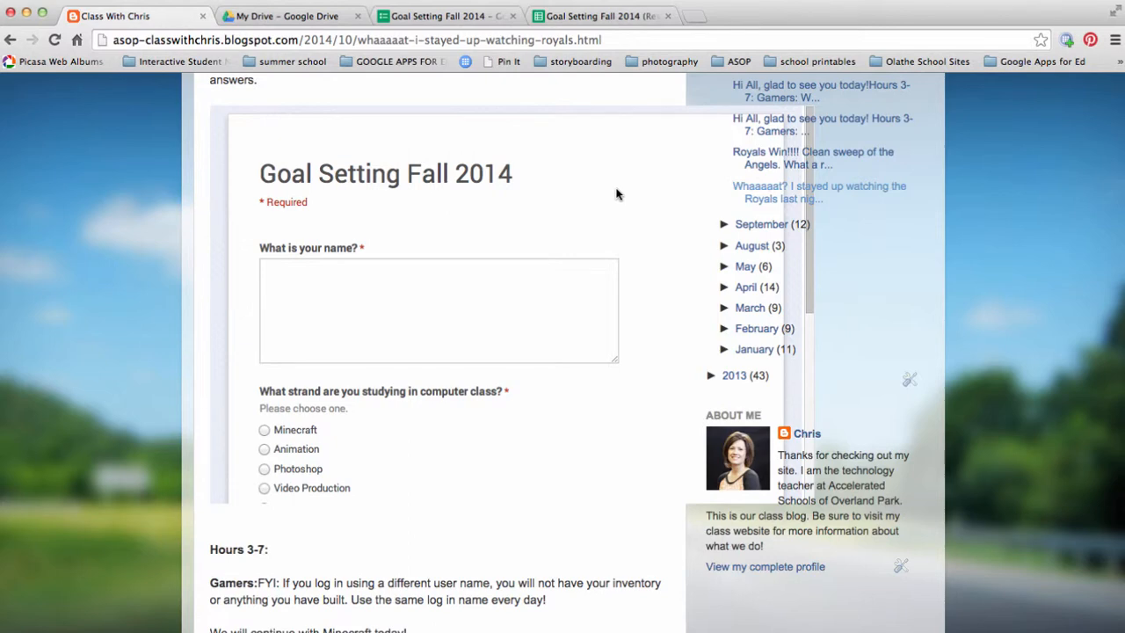
Review the questions of the Goal Setting Fall 2014 form embedded in the class blog post
{"action": "scroll", "coordinate": [616, 193], "scroll_direction": "down", "scroll_amount": 5}
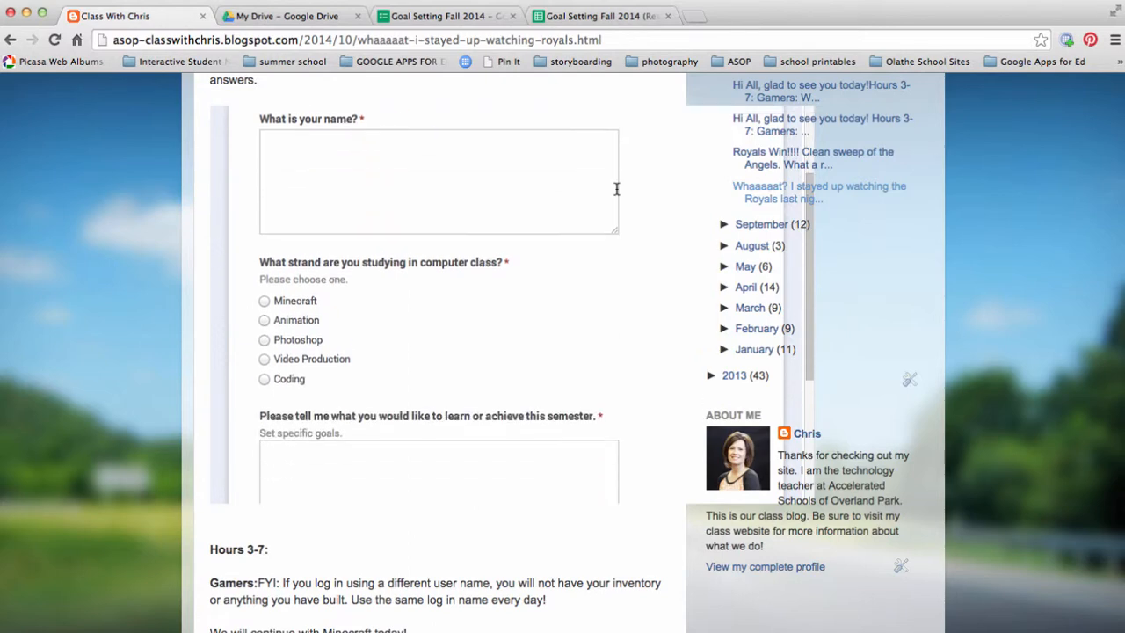
{"action": "scroll", "coordinate": [615, 193], "scroll_direction": "down", "scroll_amount": 2}
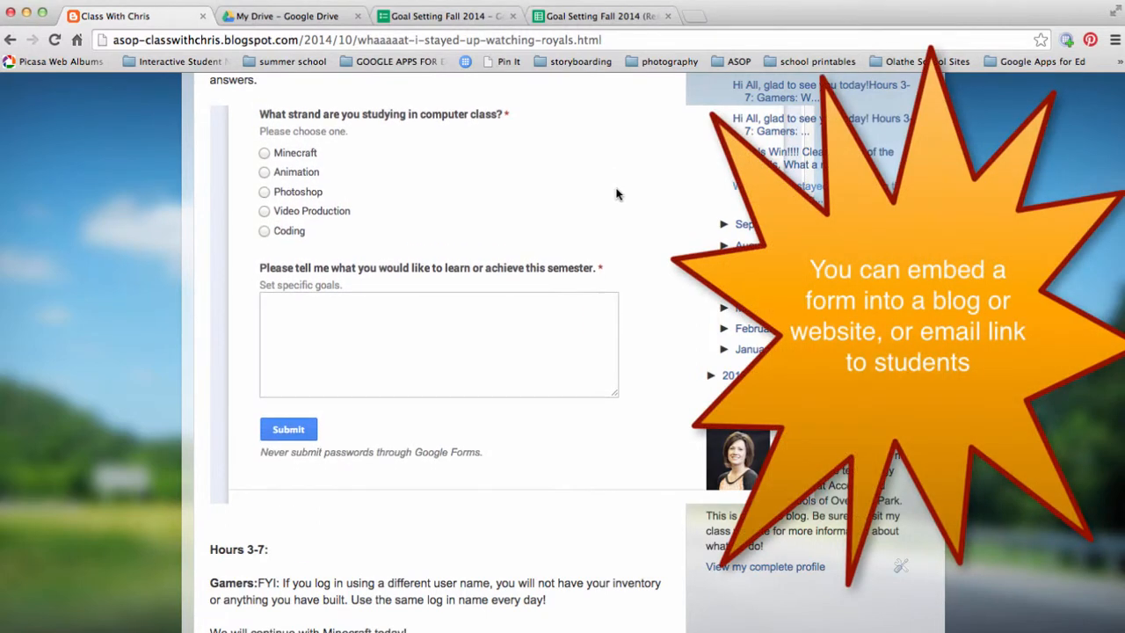
{"action": "scroll", "coordinate": [615, 194], "scroll_direction": "up", "scroll_amount": 6}
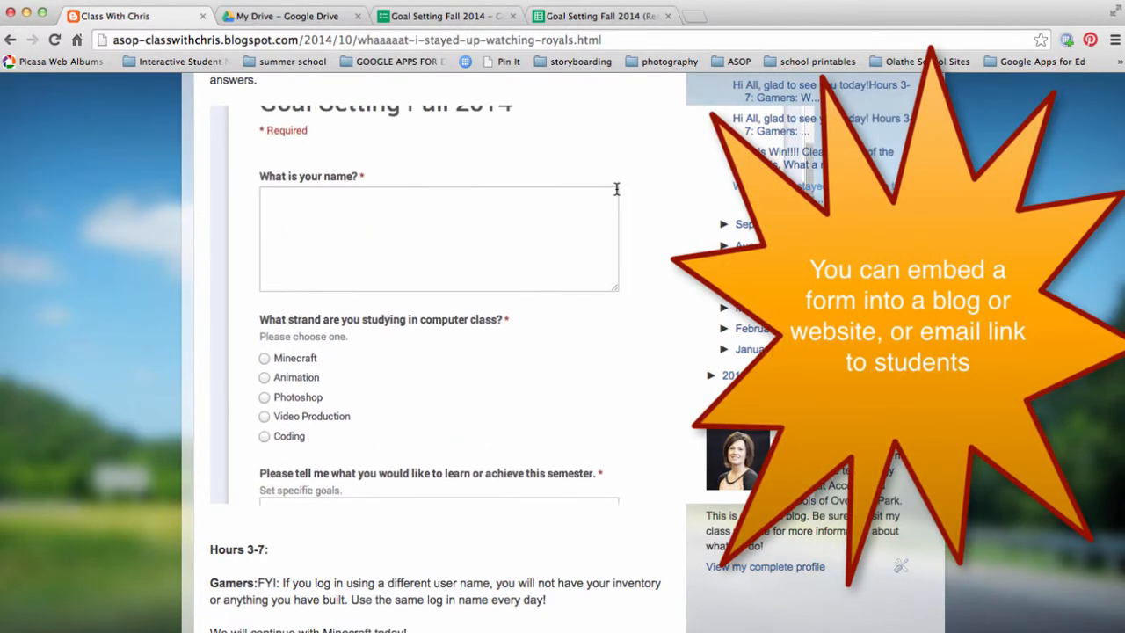
{"action": "scroll", "coordinate": [616, 193], "scroll_direction": "down", "scroll_amount": 5}
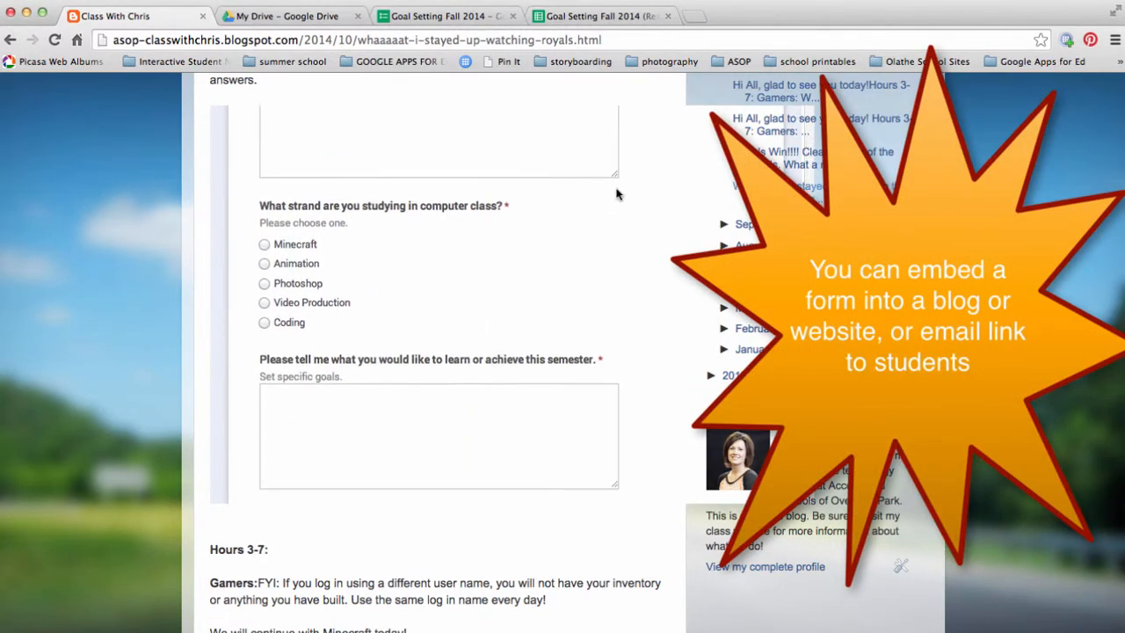
{"action": "scroll", "coordinate": [616, 194], "scroll_direction": "down", "scroll_amount": 1}
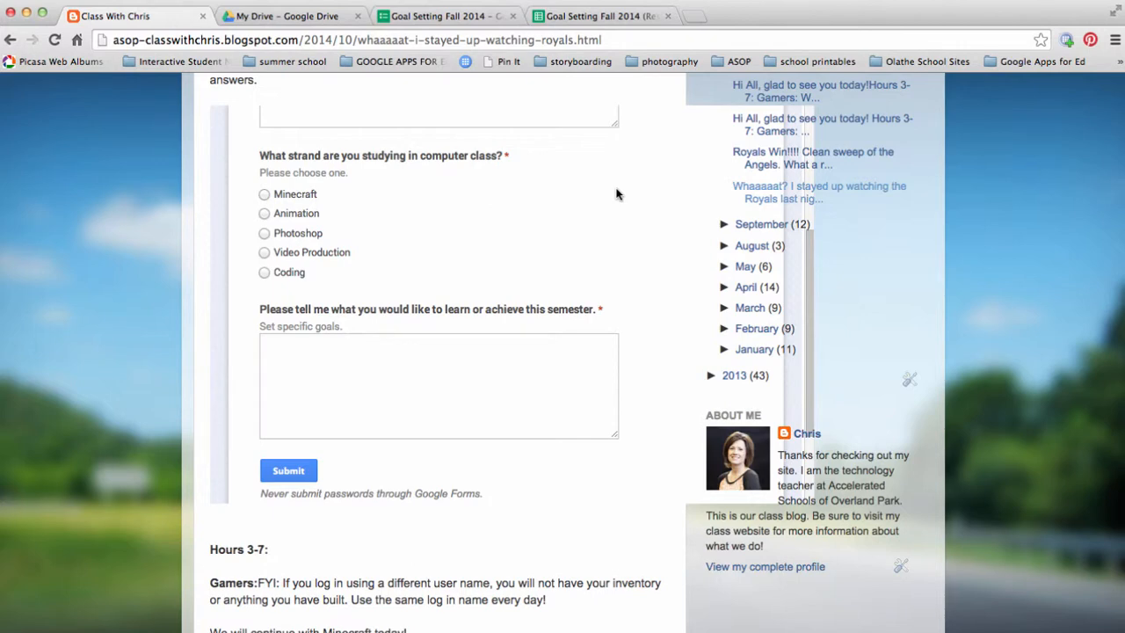
Examine the Goal Setting Fall 2014 form in its editor and the student answers in its responses spreadsheet
{"action": "left_click", "coordinate": [444, 16]}
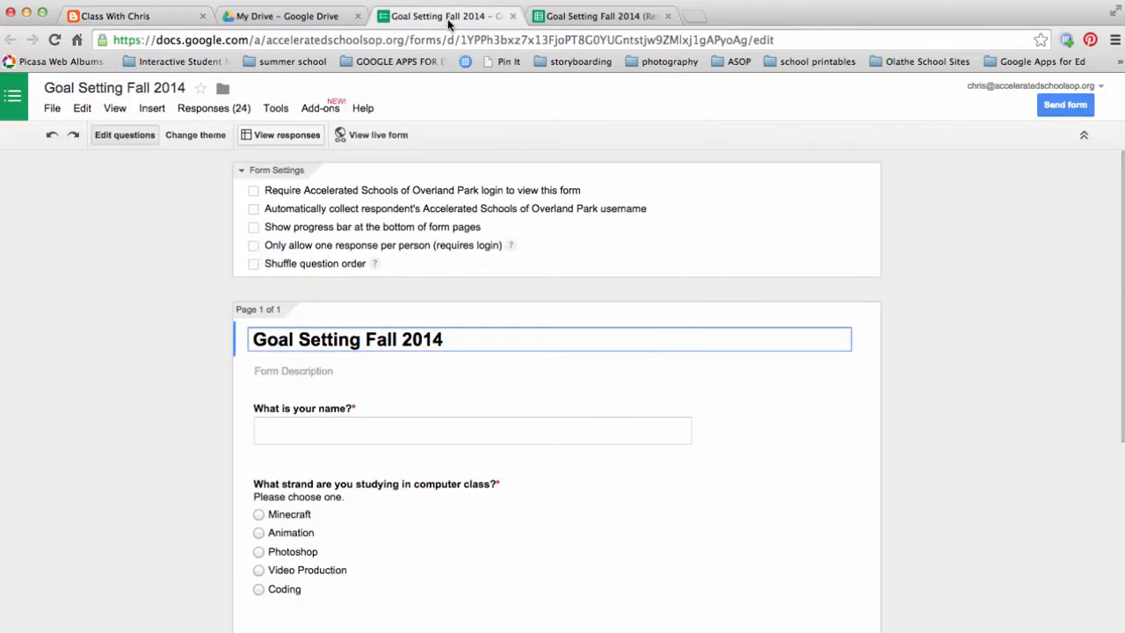
{"action": "scroll", "coordinate": [762, 298], "scroll_direction": "down", "scroll_amount": 4}
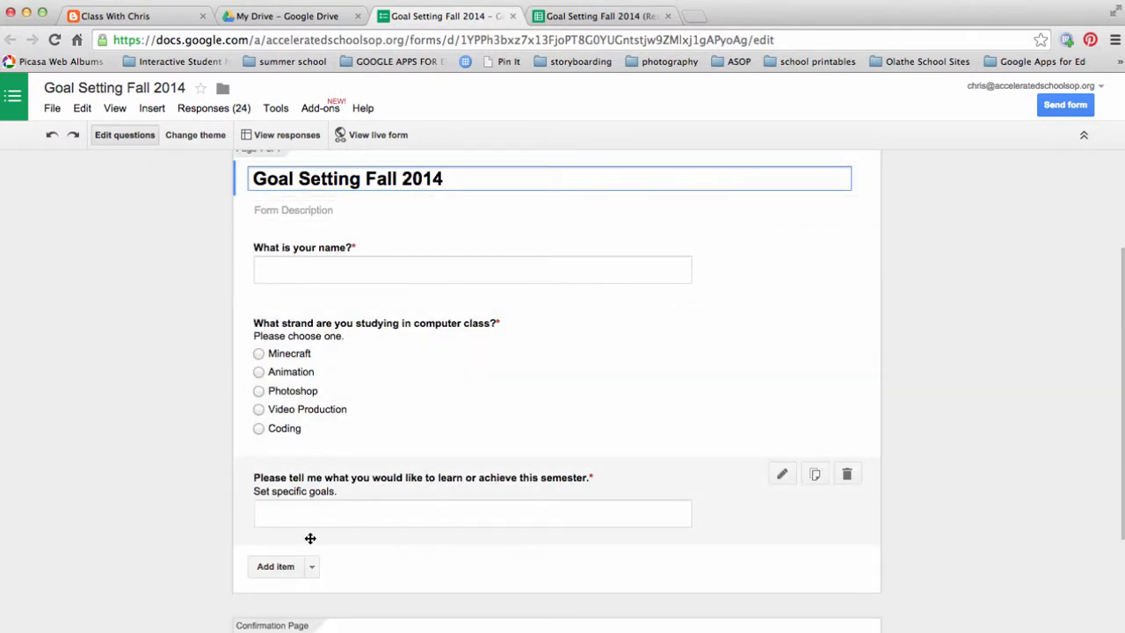
{"action": "left_click", "coordinate": [620, 16]}
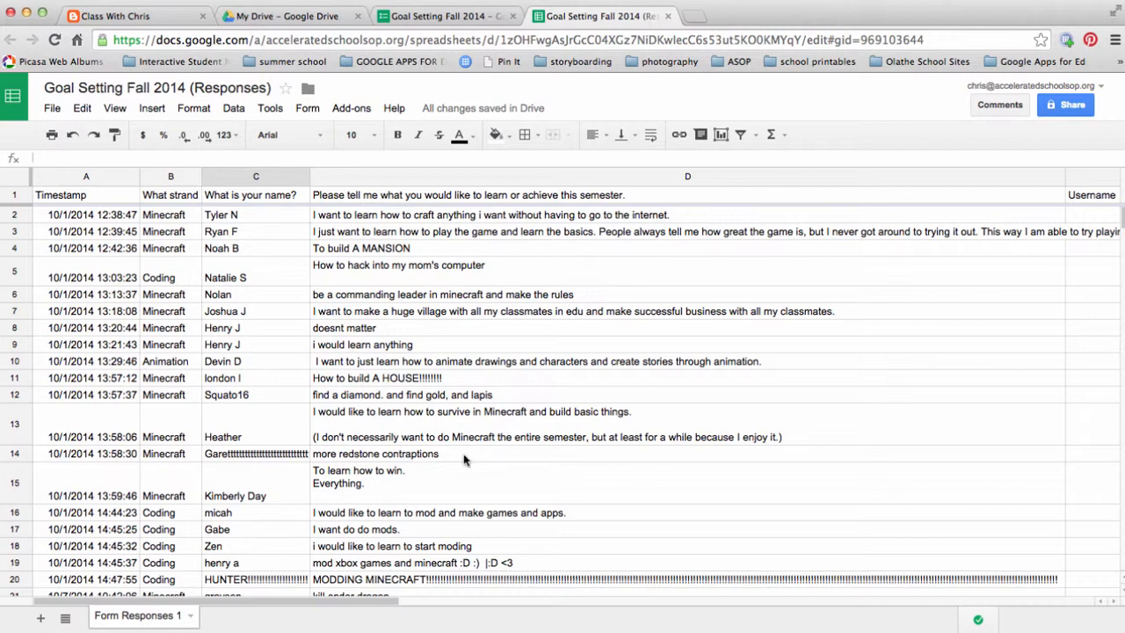
{"action": "scroll", "coordinate": [464, 459], "scroll_direction": "down", "scroll_amount": 1}
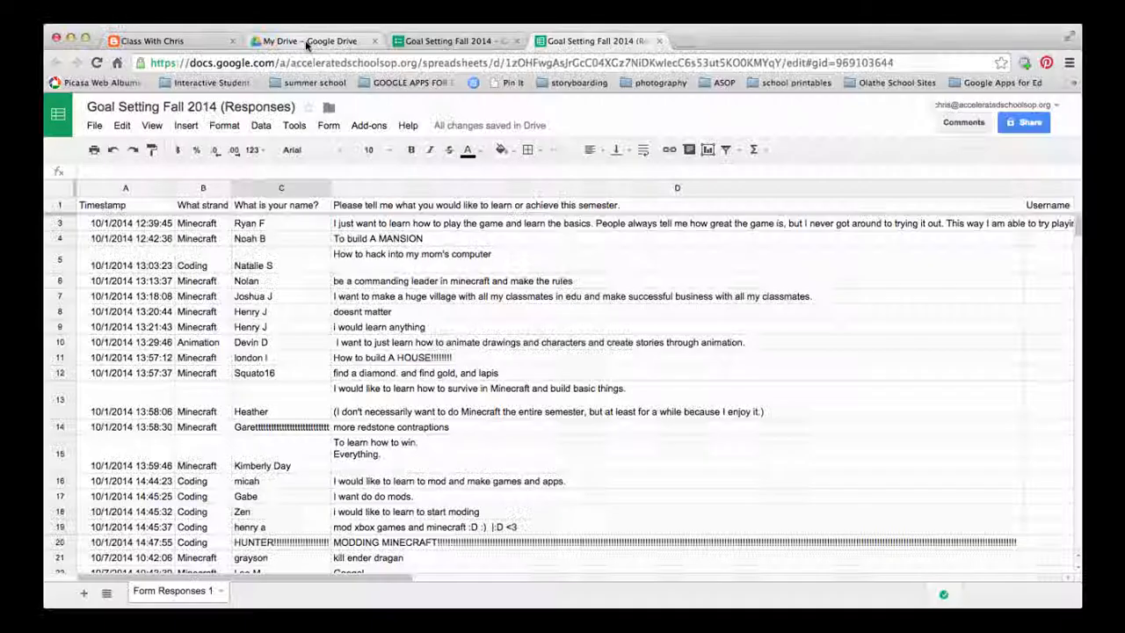
Create a new form from Google Drive and title it "Check In 2nd quarter status"
{"action": "left_click", "coordinate": [307, 43]}
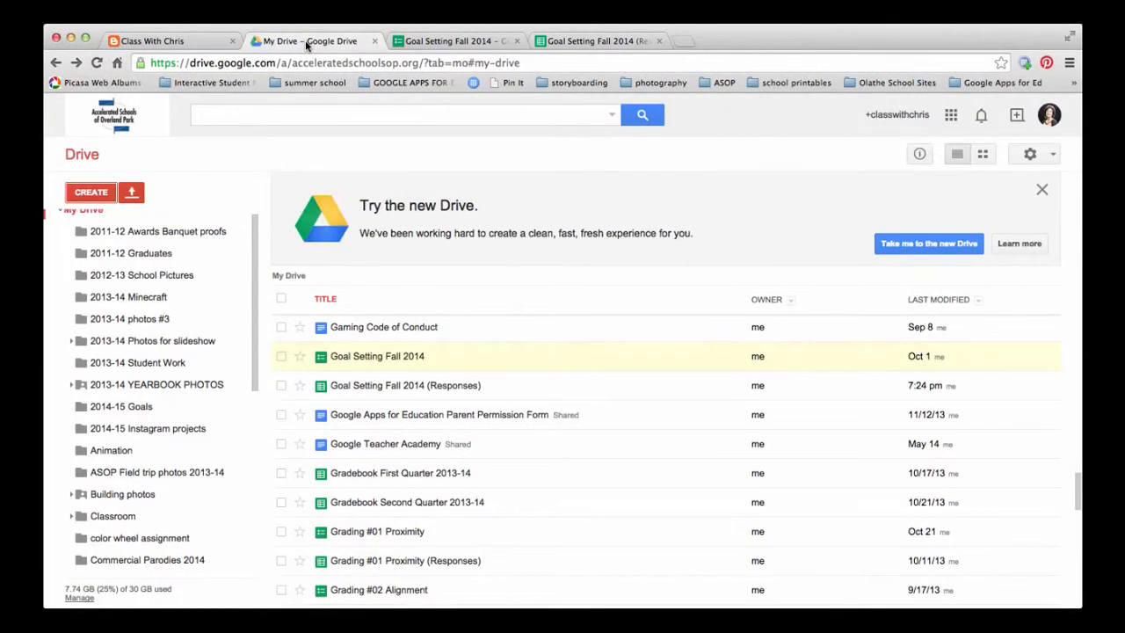
{"action": "left_click", "coordinate": [92, 193]}
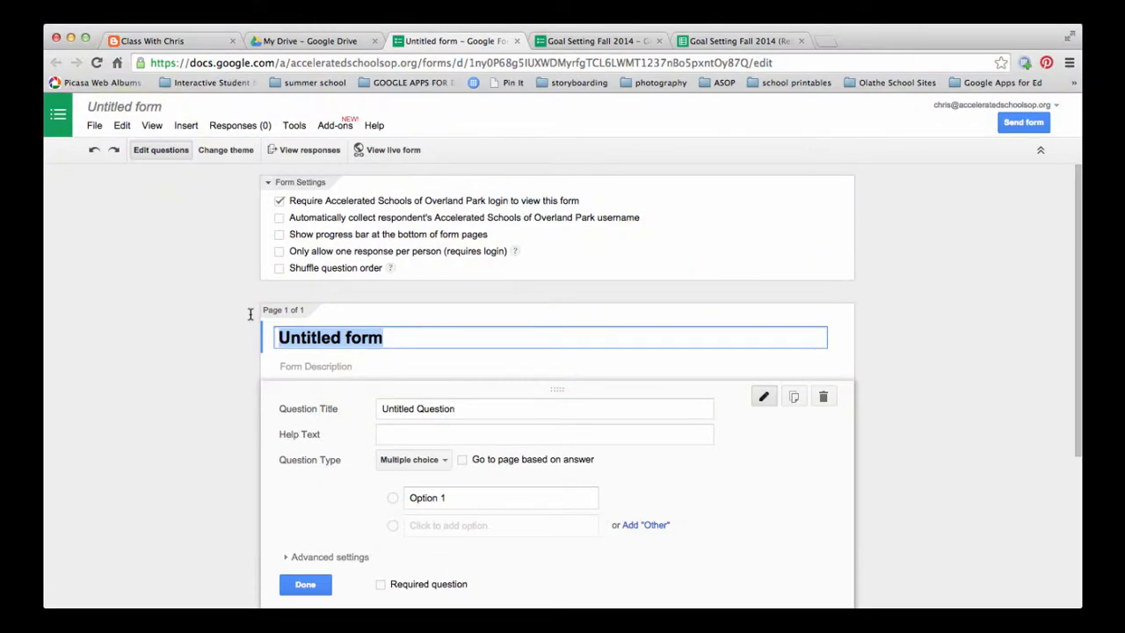
{"action": "type", "text": "Check In"}
{"action": "type", "text": " 2nd quarter status"}
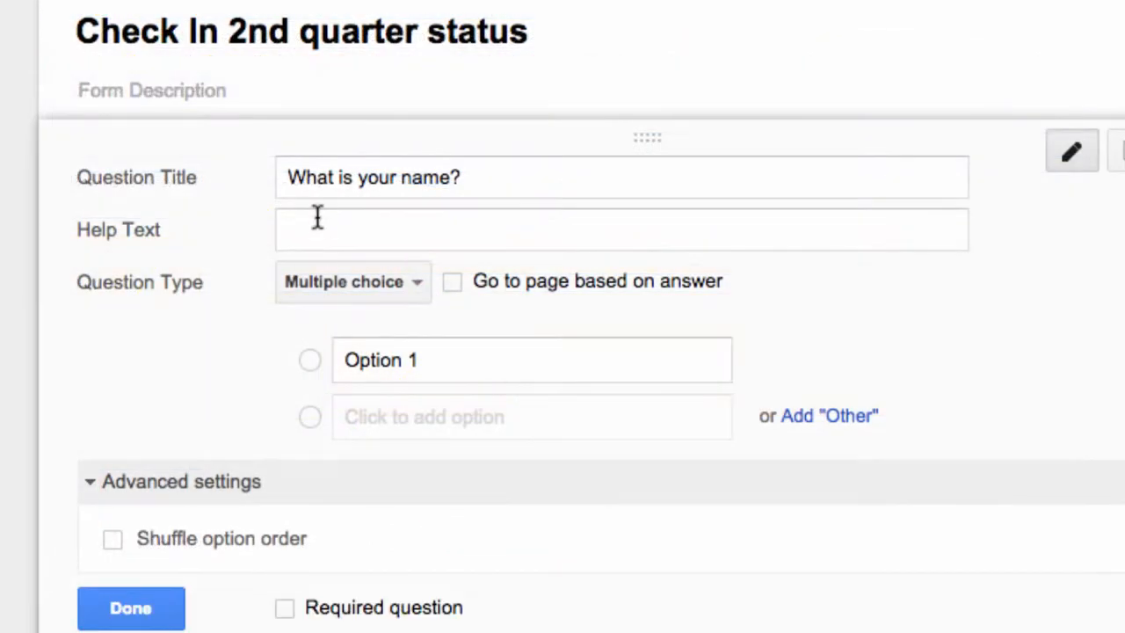
Give the "What is your name?" question the help text "Your first name is fine."
{"action": "left_click", "coordinate": [317, 221]}
{"action": "type", "text": "Yo"}
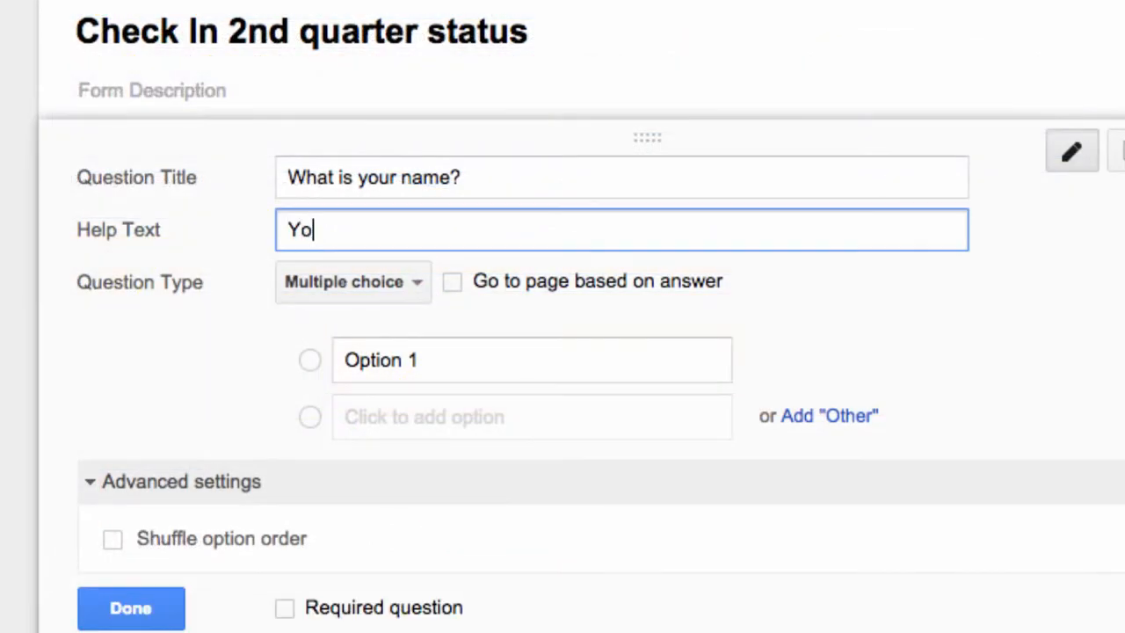
{"action": "type", "text": "ur first name is"}
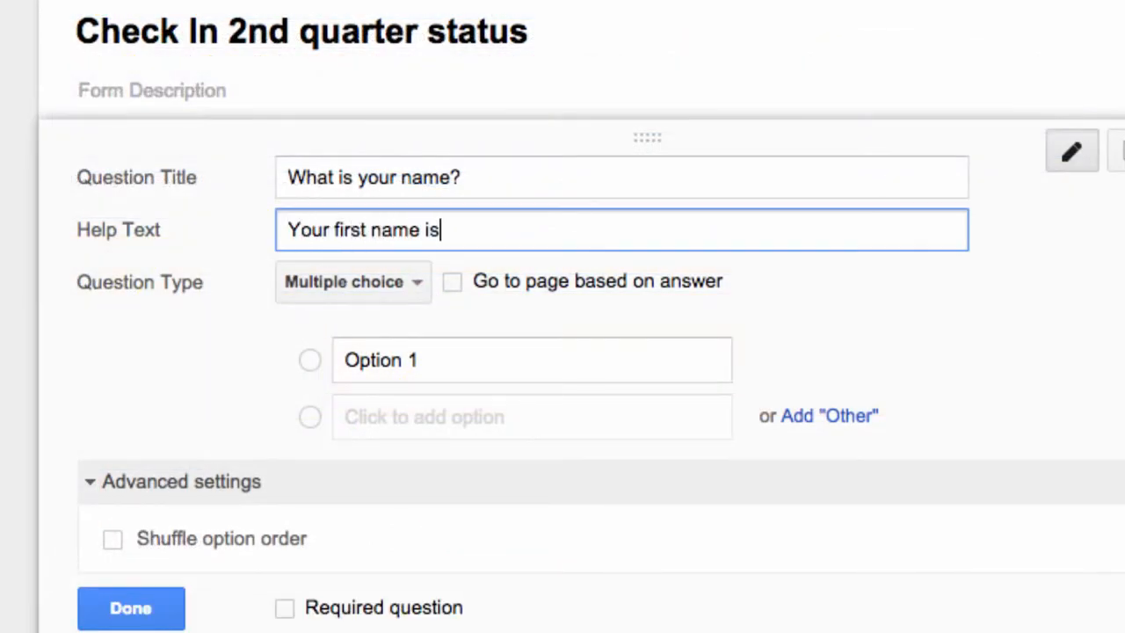
{"action": "type", "text": " fine."}
Set the name question's type to Text, make it required and finish editing it
{"action": "left_click", "coordinate": [360, 290]}
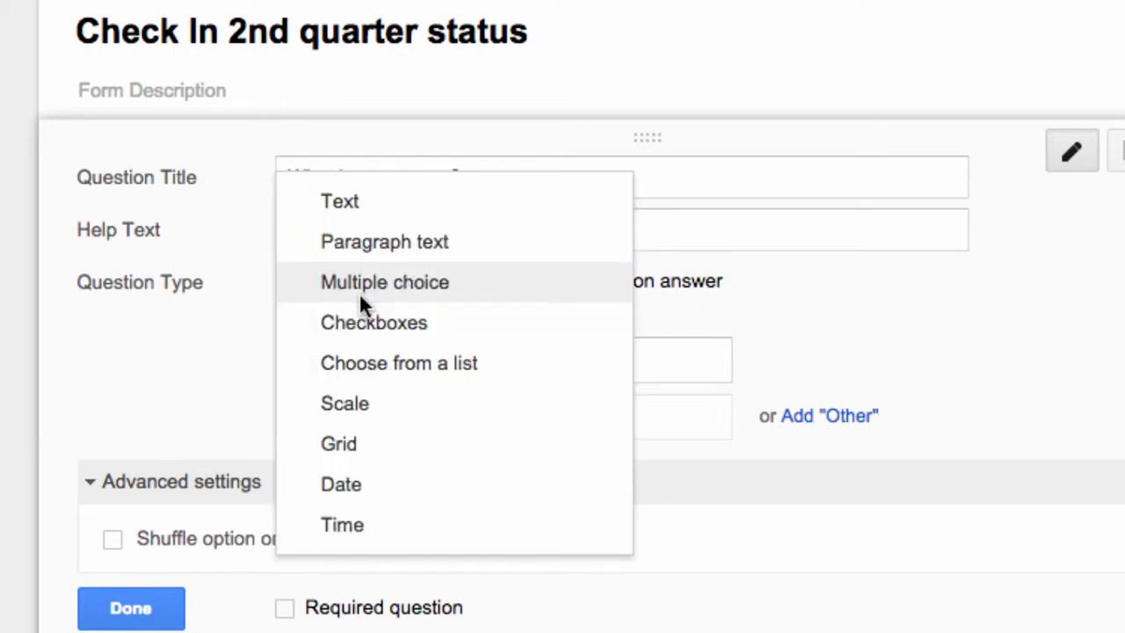
{"action": "left_click", "coordinate": [369, 201]}
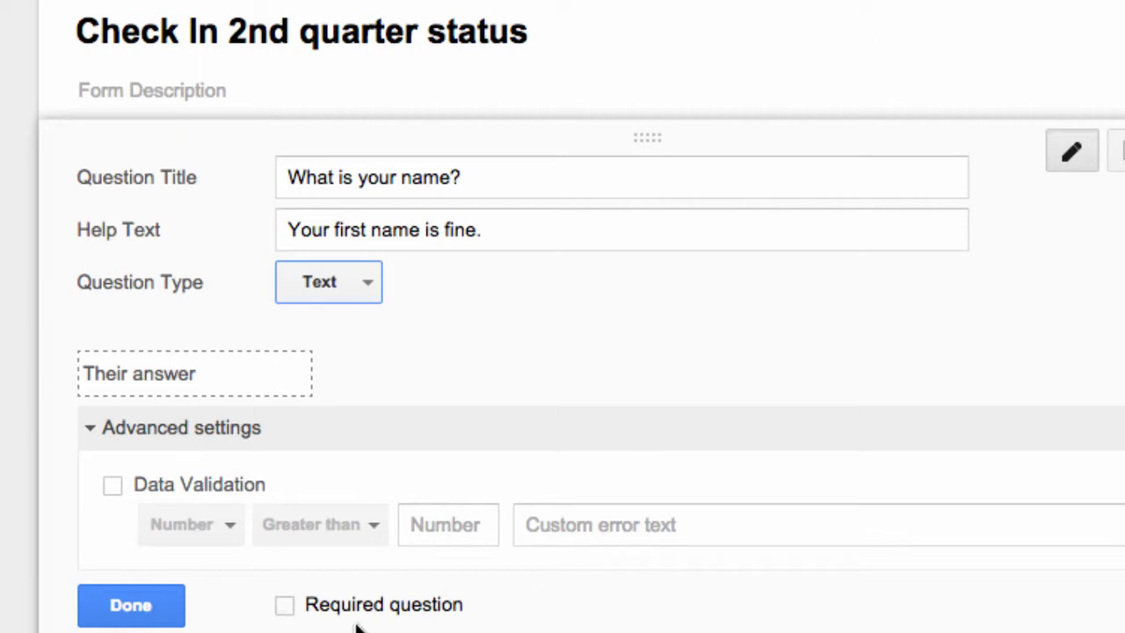
{"action": "left_click", "coordinate": [285, 606]}
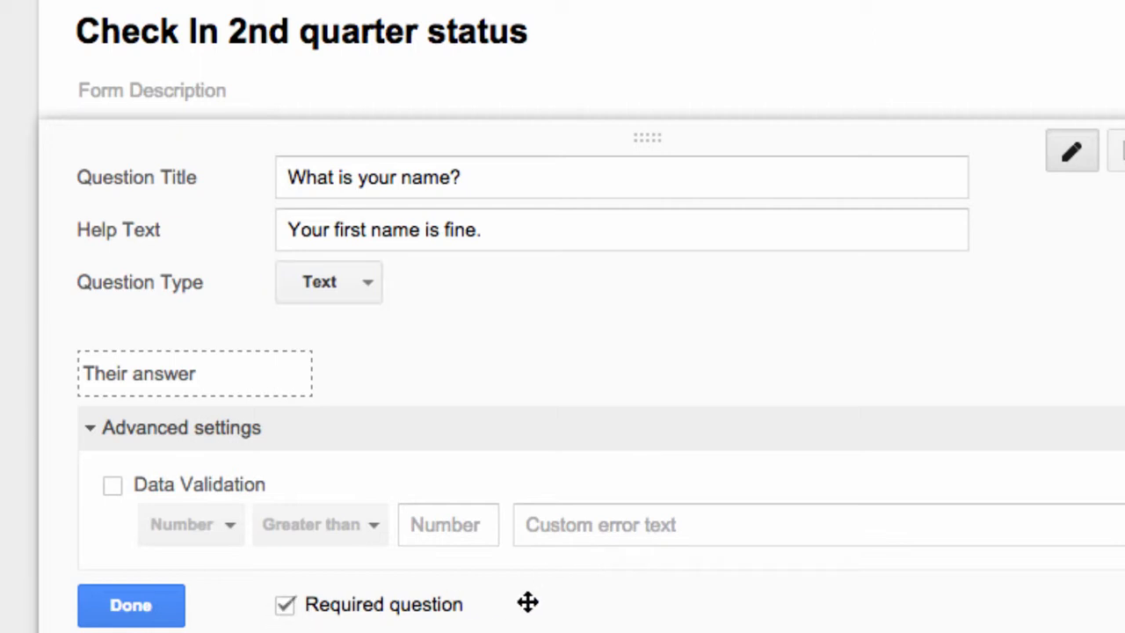
{"action": "scroll", "coordinate": [527, 600], "scroll_direction": "down", "scroll_amount": 2}
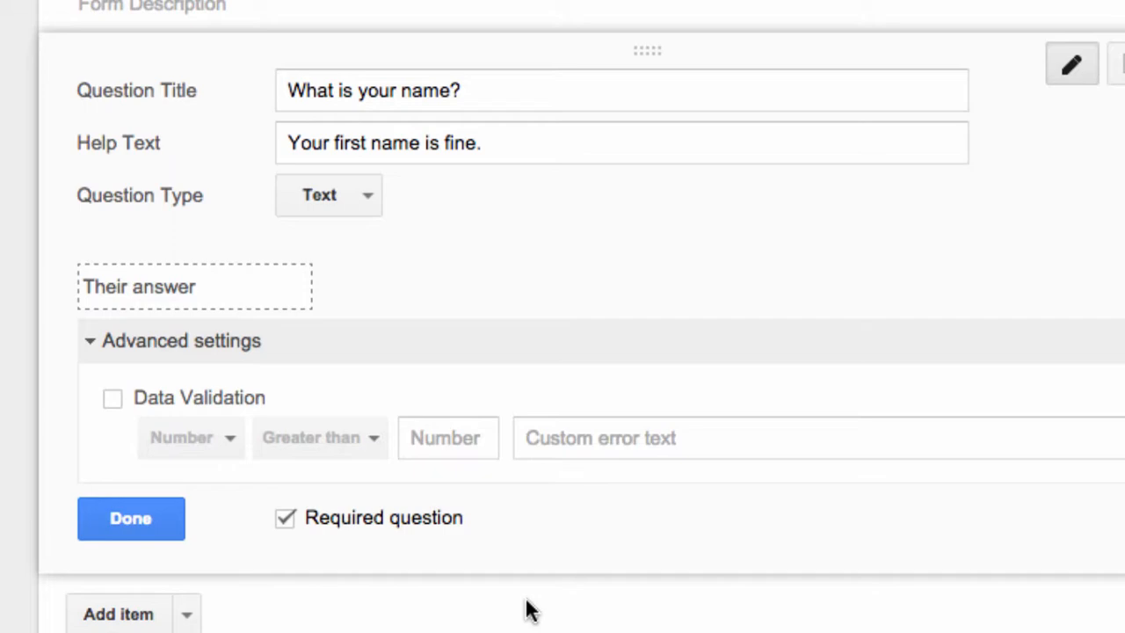
{"action": "left_click", "coordinate": [145, 530]}
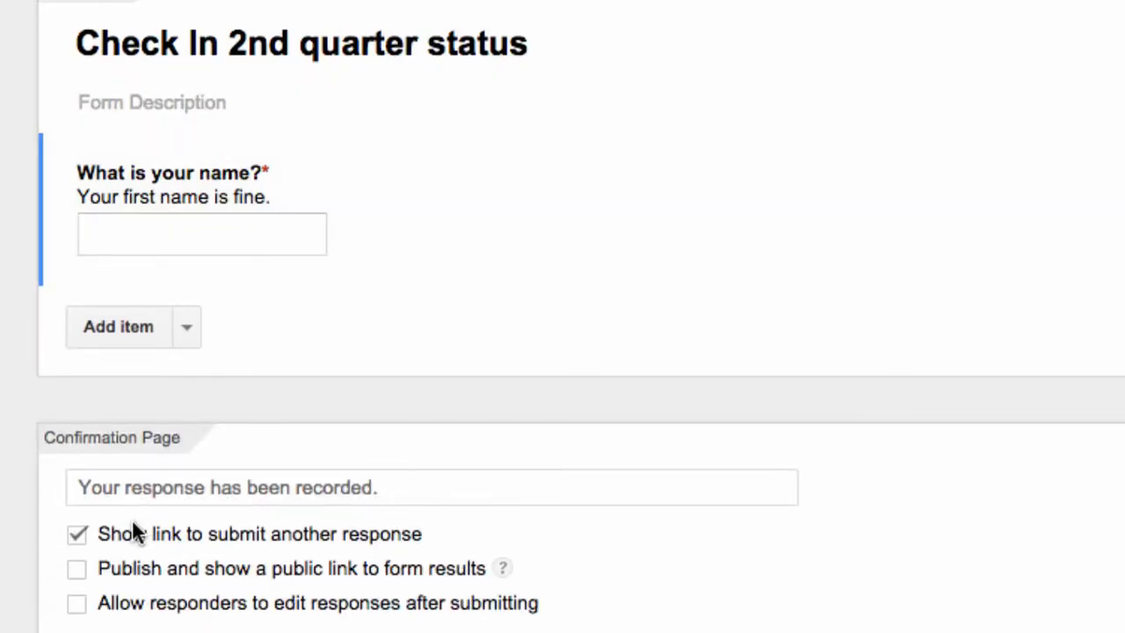
Add a second question titled "What goals have you set for yourself this quarter in this class?"
{"action": "left_click", "coordinate": [118, 327]}
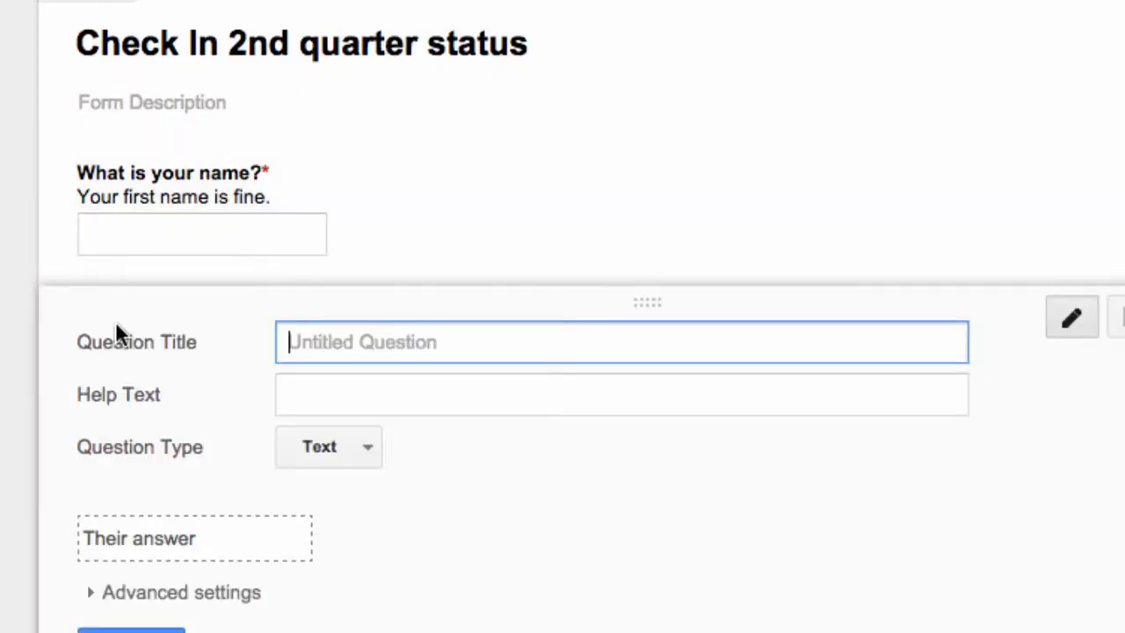
{"action": "type", "text": "What goals have you set"}
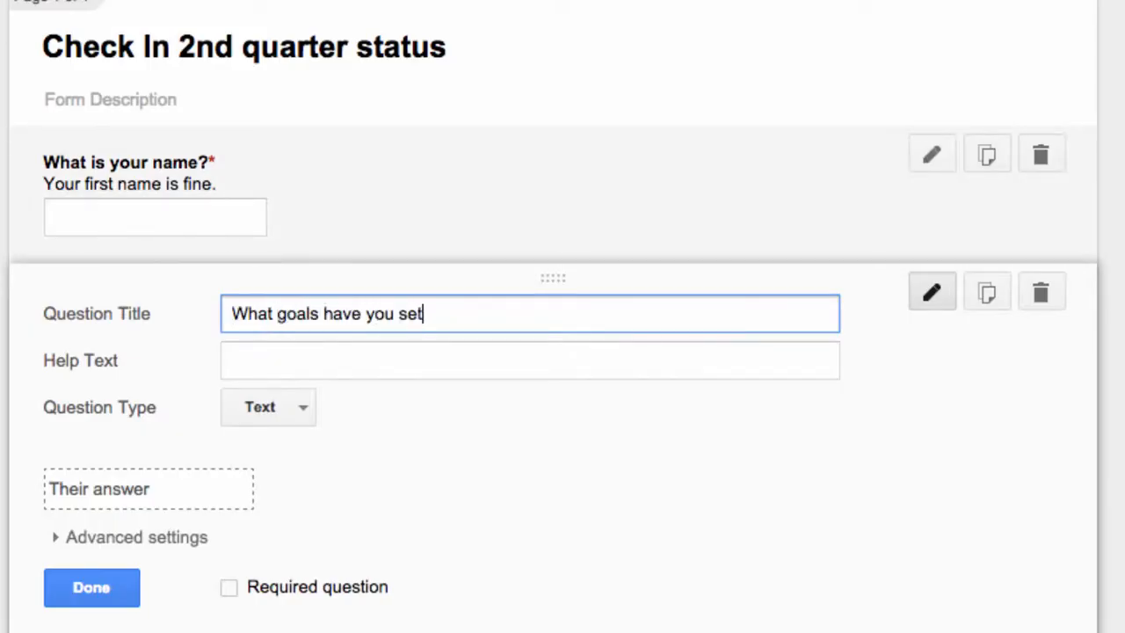
{"action": "type", "text": " for yourself this quarter in this clas"}
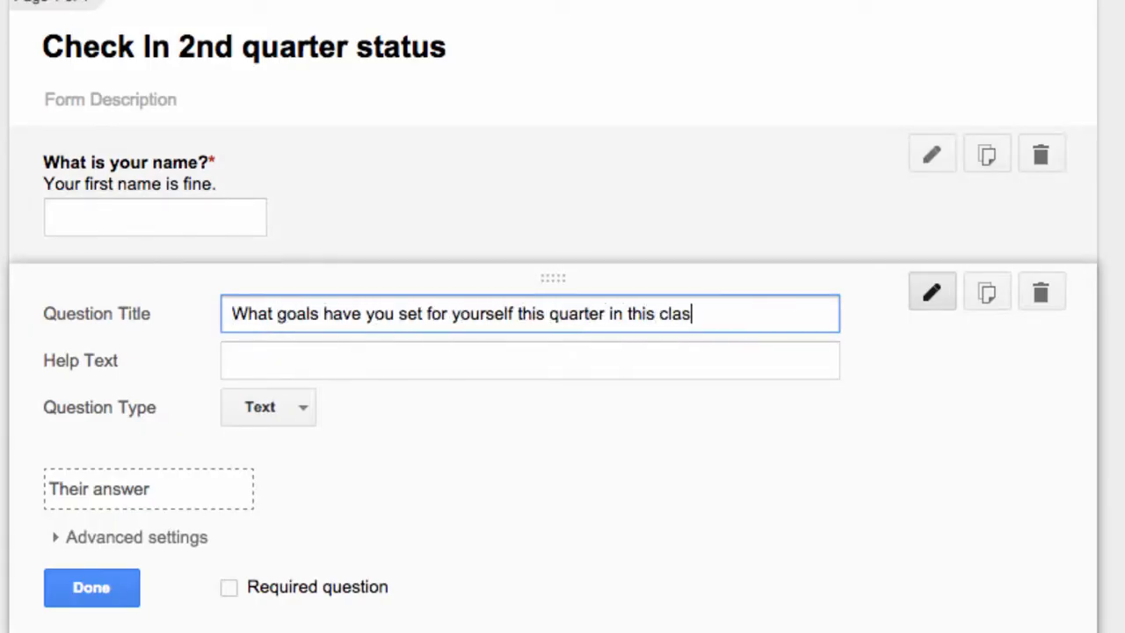
{"action": "type", "text": "s?"}
Set the question about this quarter's goals to Paragraph text, make it required and finish editing it
{"action": "left_click", "coordinate": [303, 406]}
{"action": "left_click", "coordinate": [304, 395]}
{"action": "scroll", "coordinate": [299, 402], "scroll_direction": "down", "scroll_amount": 3}
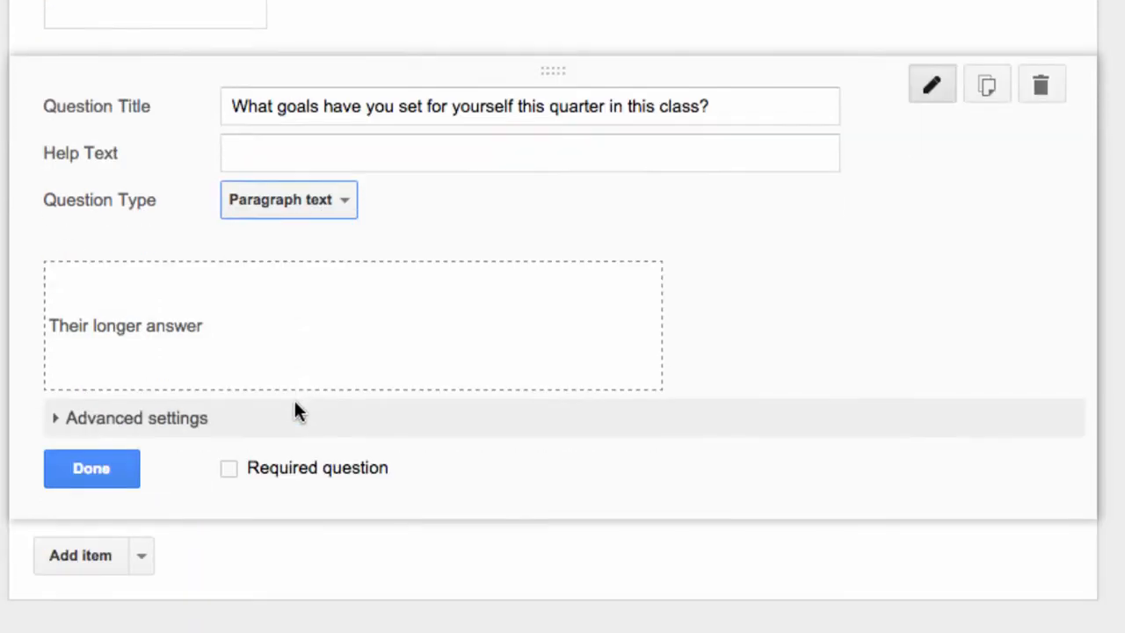
{"action": "left_click", "coordinate": [229, 467]}
{"action": "left_click", "coordinate": [130, 467]}
Add a Multiple choice question titled "Have you met your goals?"
{"action": "left_click", "coordinate": [110, 297]}
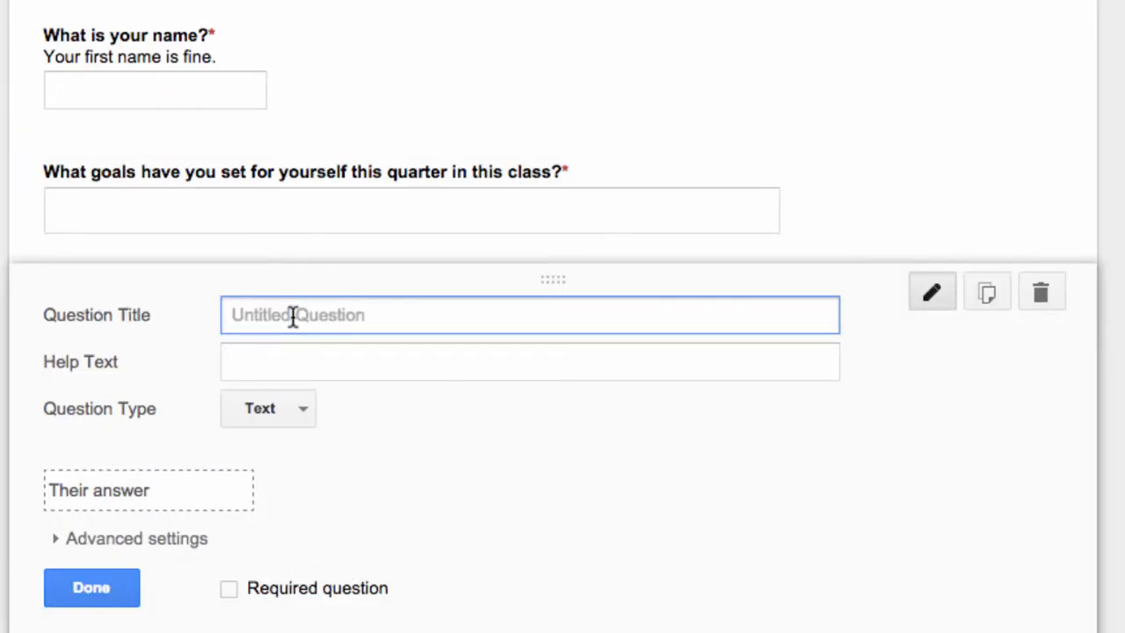
{"action": "type", "text": "Have you met your goals?"}
{"action": "left_click", "coordinate": [266, 411]}
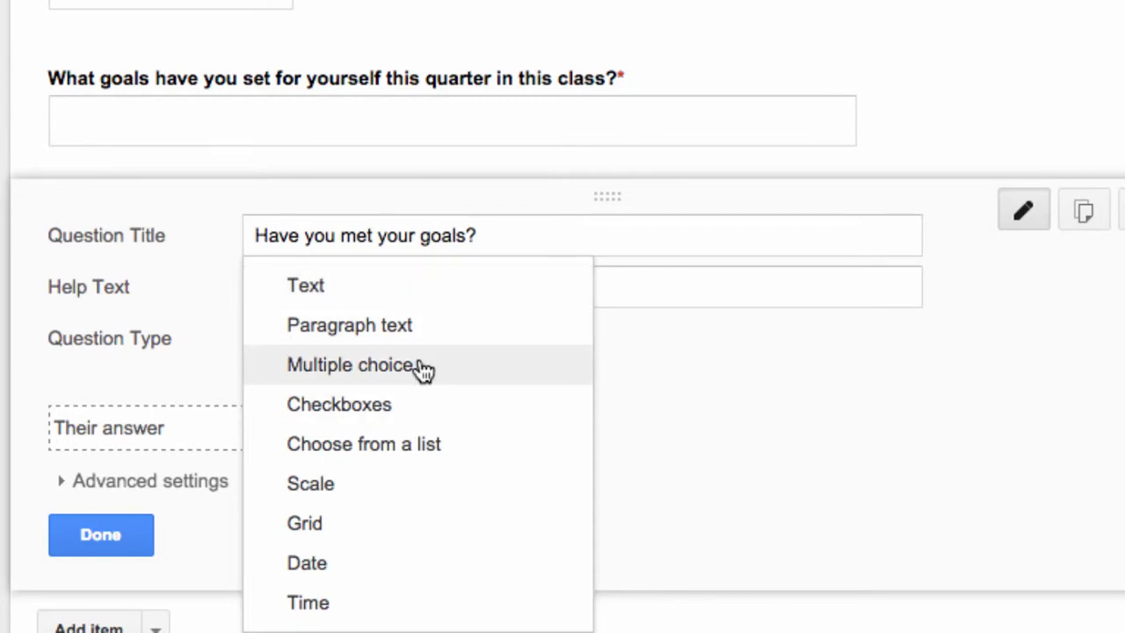
{"action": "left_click", "coordinate": [422, 367]}
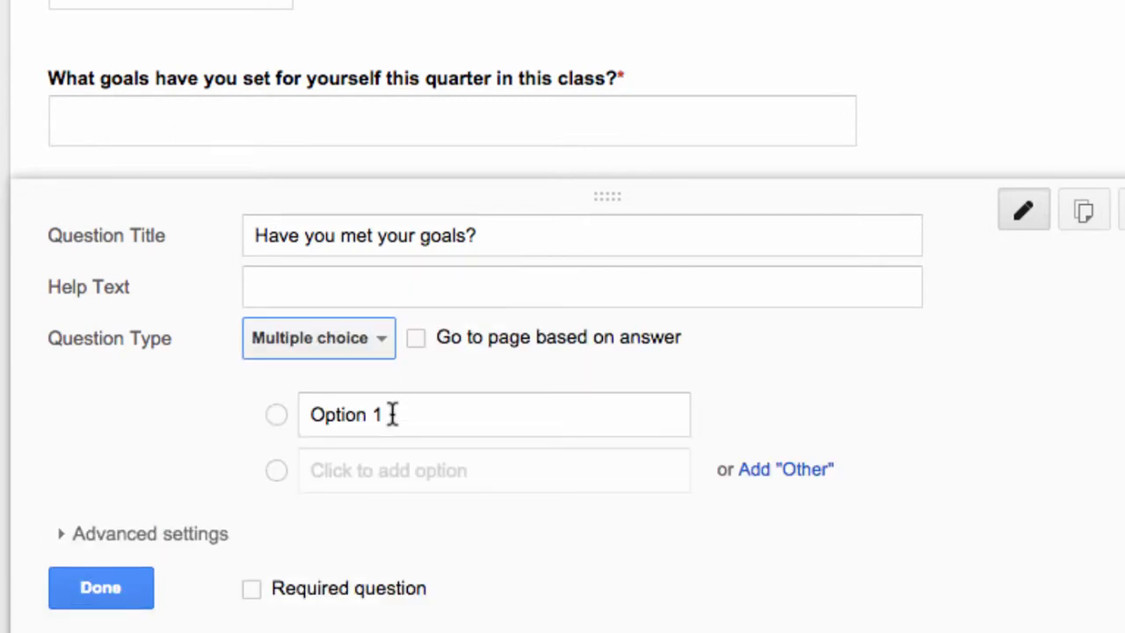
Enter "Yes", "No" and "Maybe" as the answer options of the "Have you met your goals?" question
{"action": "left_click_drag", "start_coordinate": [397, 415], "coordinate": [251, 409]}
{"action": "type", "text": "Yes"}
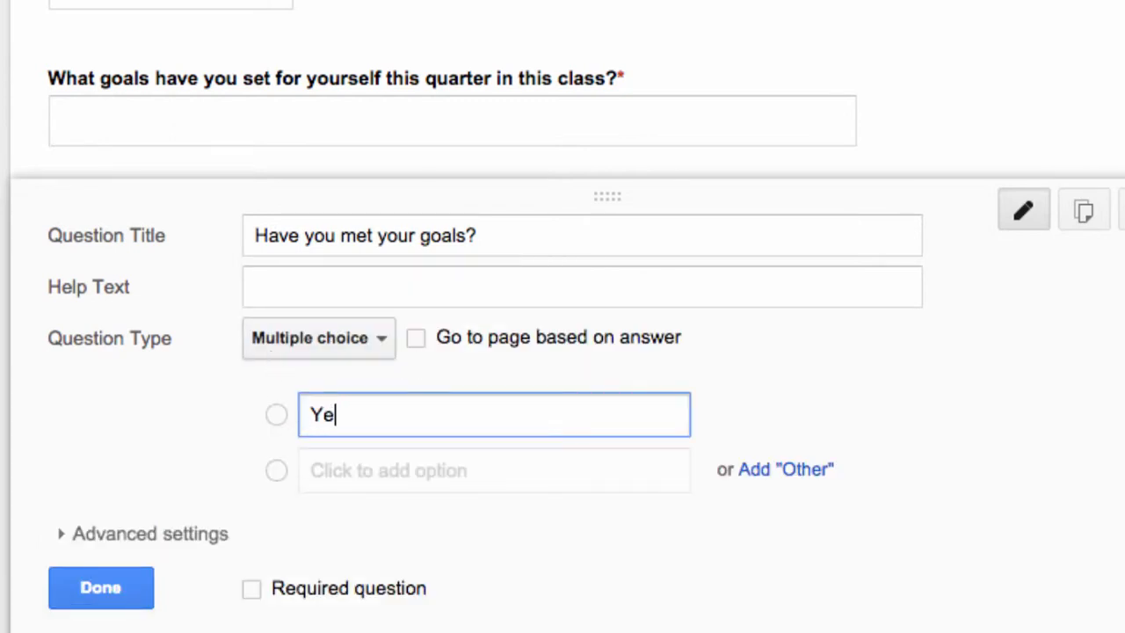
{"action": "left_click", "coordinate": [410, 482]}
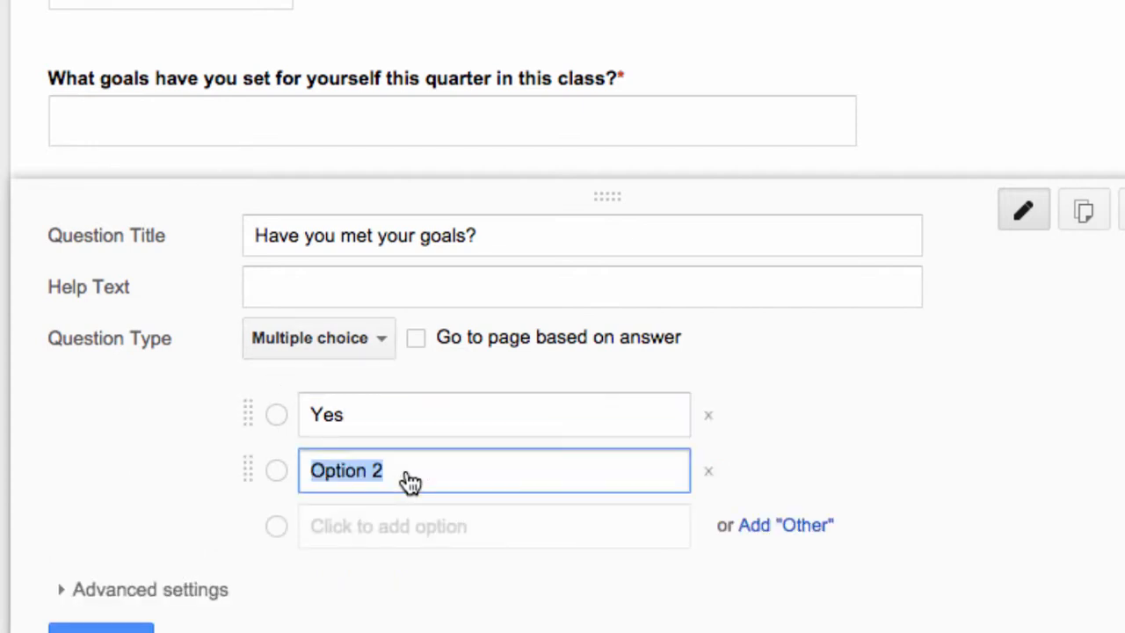
{"action": "type", "text": "No"}
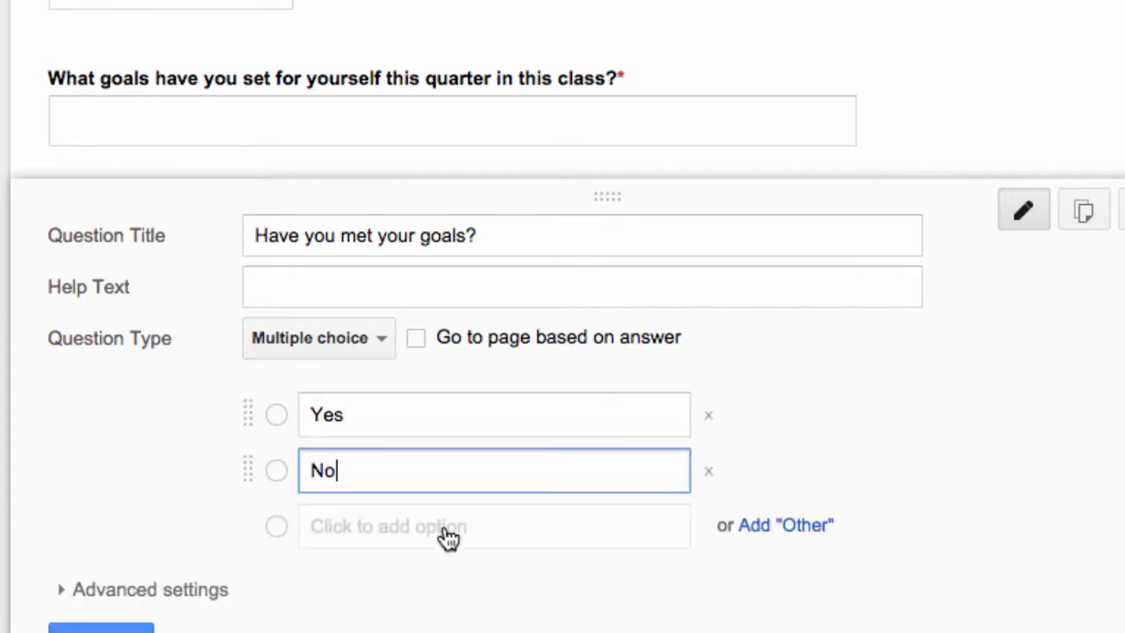
{"action": "left_click", "coordinate": [447, 532]}
{"action": "type", "text": "Maybe"}
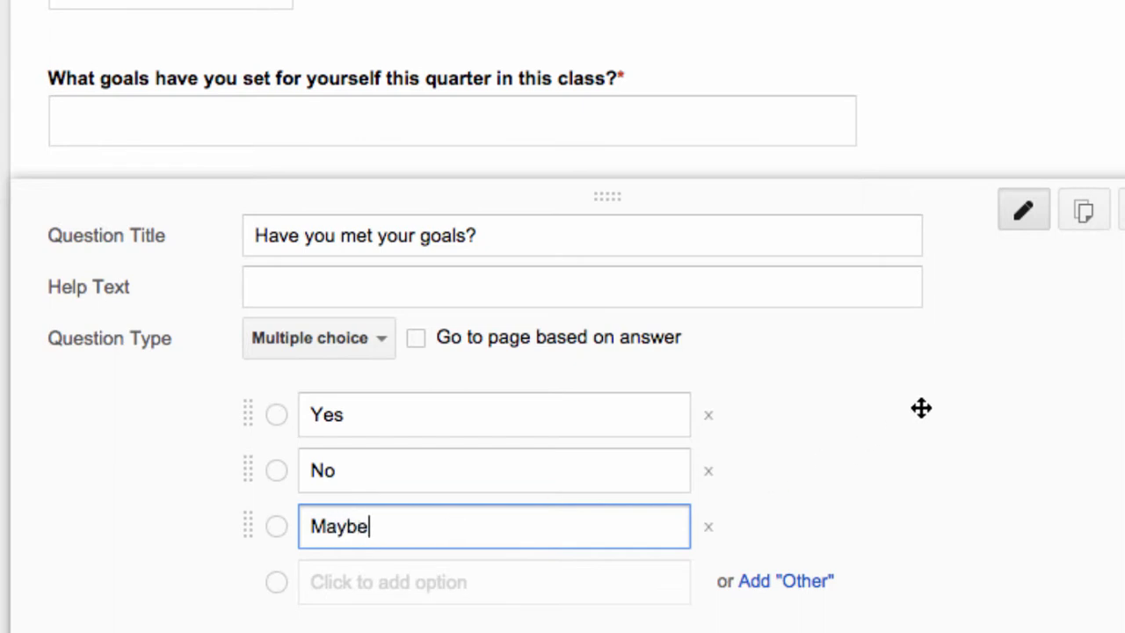
Make the "Have you met your goals?" question required and finish editing it
{"action": "scroll", "coordinate": [921, 406], "scroll_direction": "down", "scroll_amount": 3}
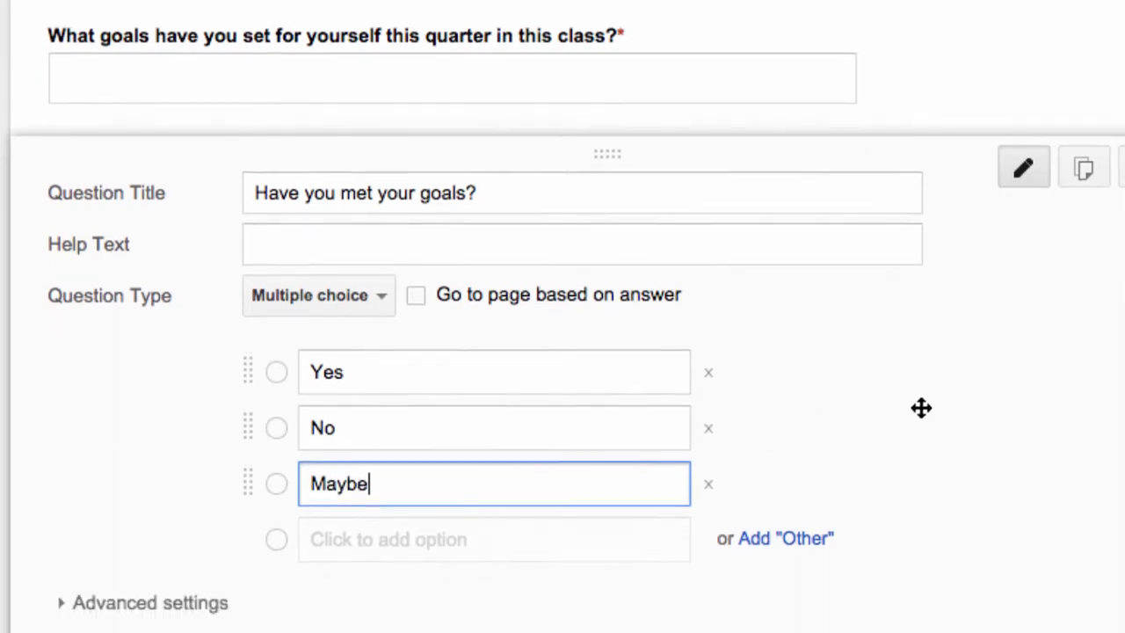
{"action": "left_click", "coordinate": [252, 430]}
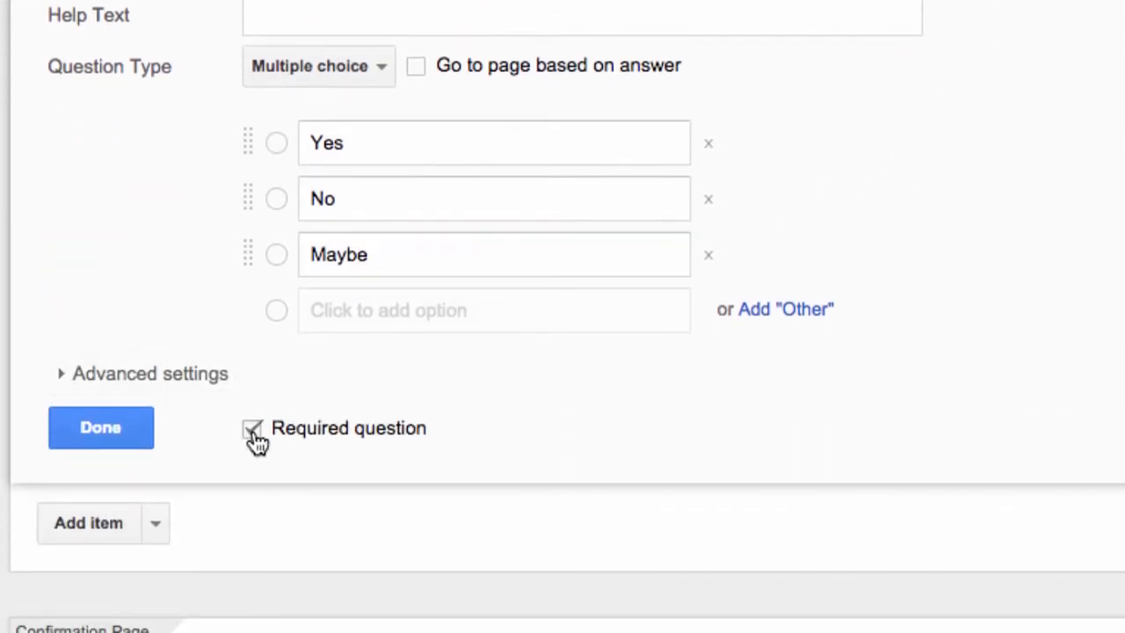
{"action": "left_click", "coordinate": [120, 433]}
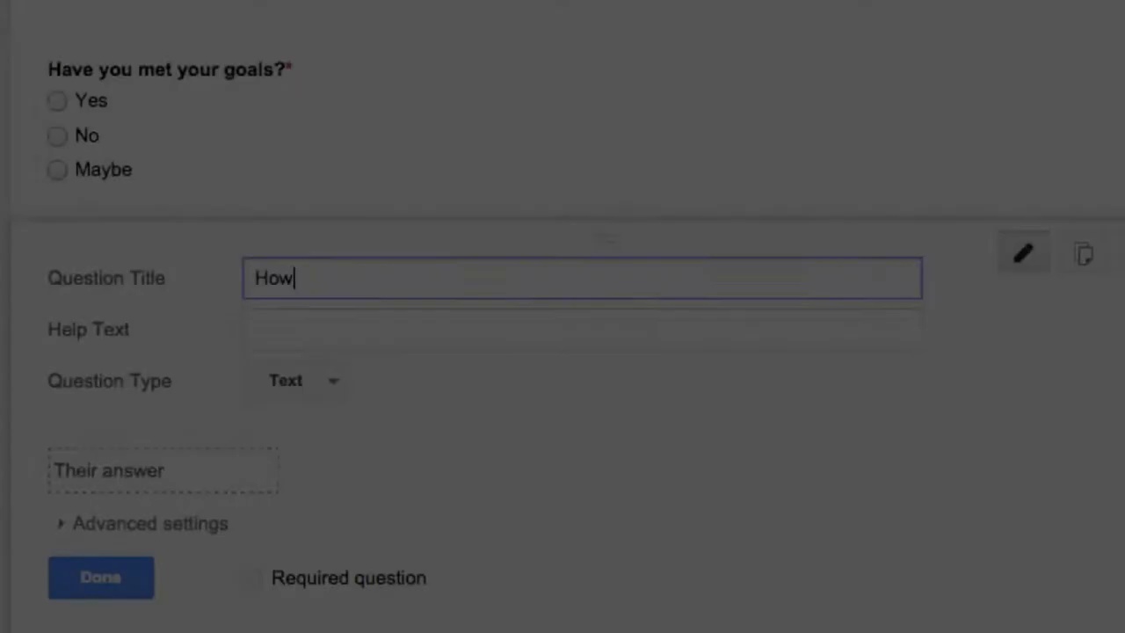
Title the new question "How do you feel about this class on a scale from 1-10?" with help text "1 is terrible, 10 is best class ever"
{"action": "type", "text": "do you feel about this class on a"}
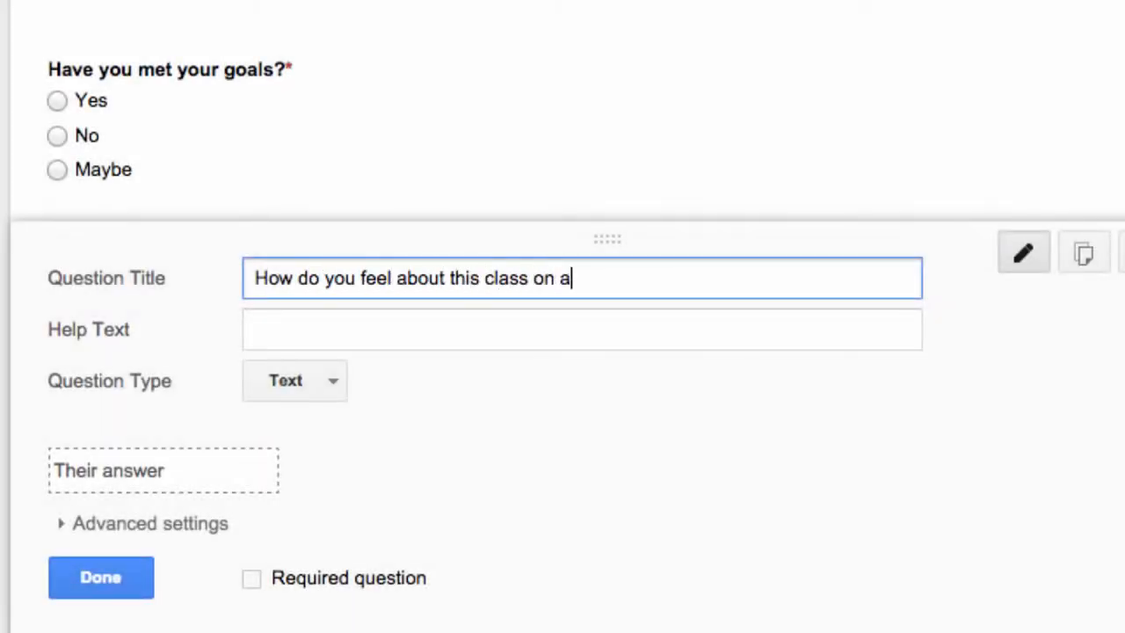
{"action": "type", "text": " scale from 1-10?"}
{"action": "left_click", "coordinate": [324, 314]}
{"action": "type", "text": "1 "}
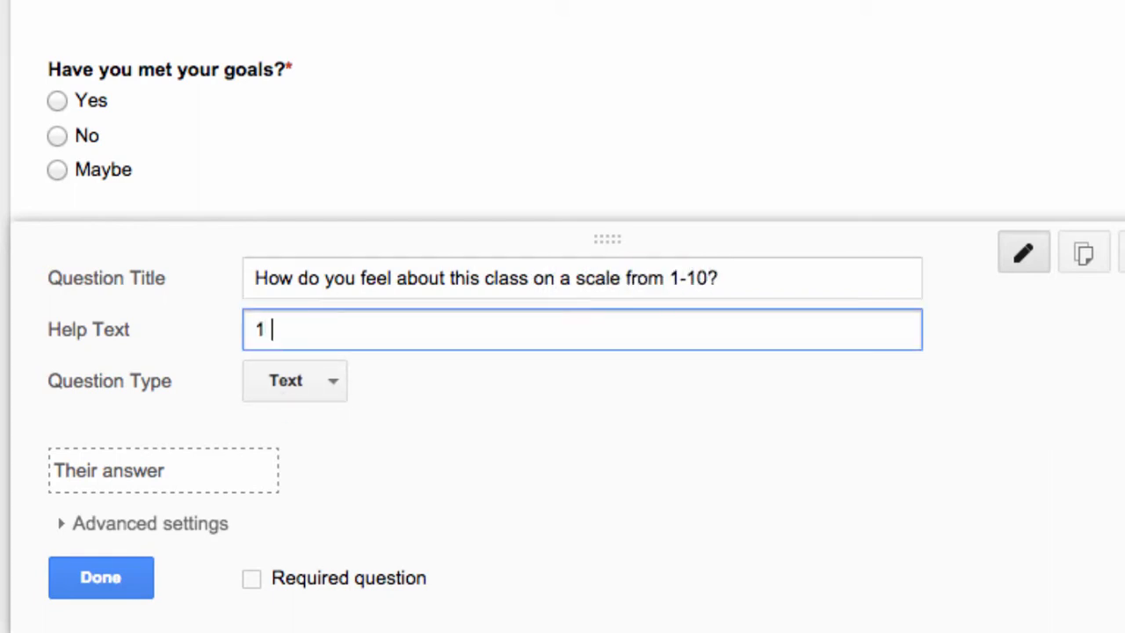
{"action": "type", "text": "is terrible, 10 is best class ever"}
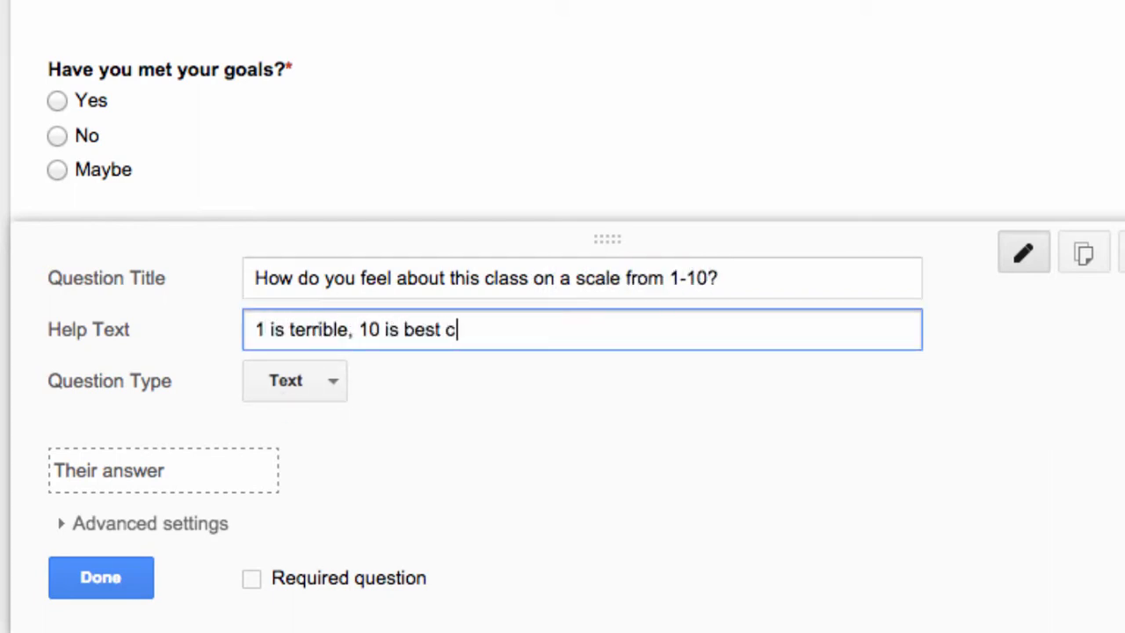
Set the class feelings question to a Scale from 1 to 10, make it required and finish editing it
{"action": "left_click", "coordinate": [308, 381]}
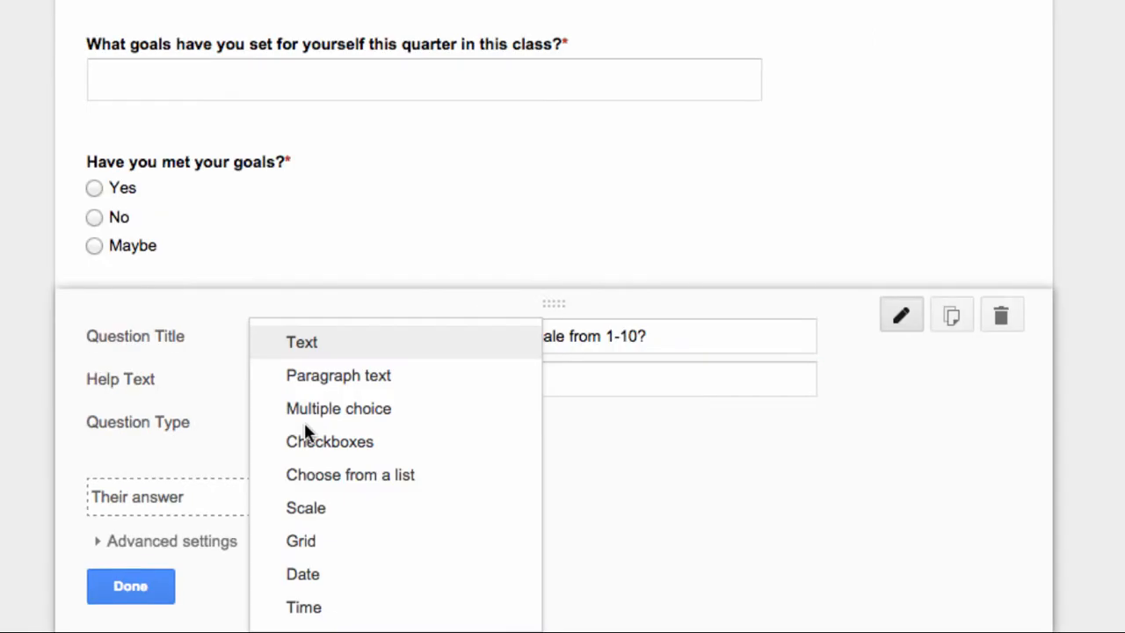
{"action": "left_click", "coordinate": [334, 495]}
{"action": "left_click", "coordinate": [361, 449]}
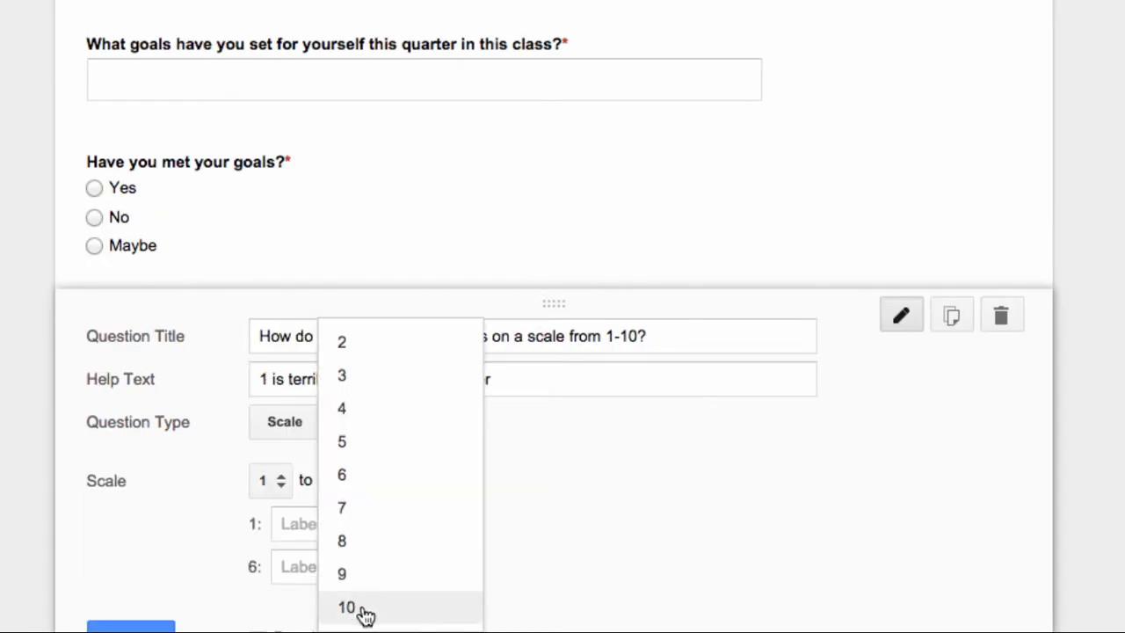
{"action": "left_click", "coordinate": [359, 612]}
{"action": "scroll", "coordinate": [527, 571], "scroll_direction": "down", "scroll_amount": 2}
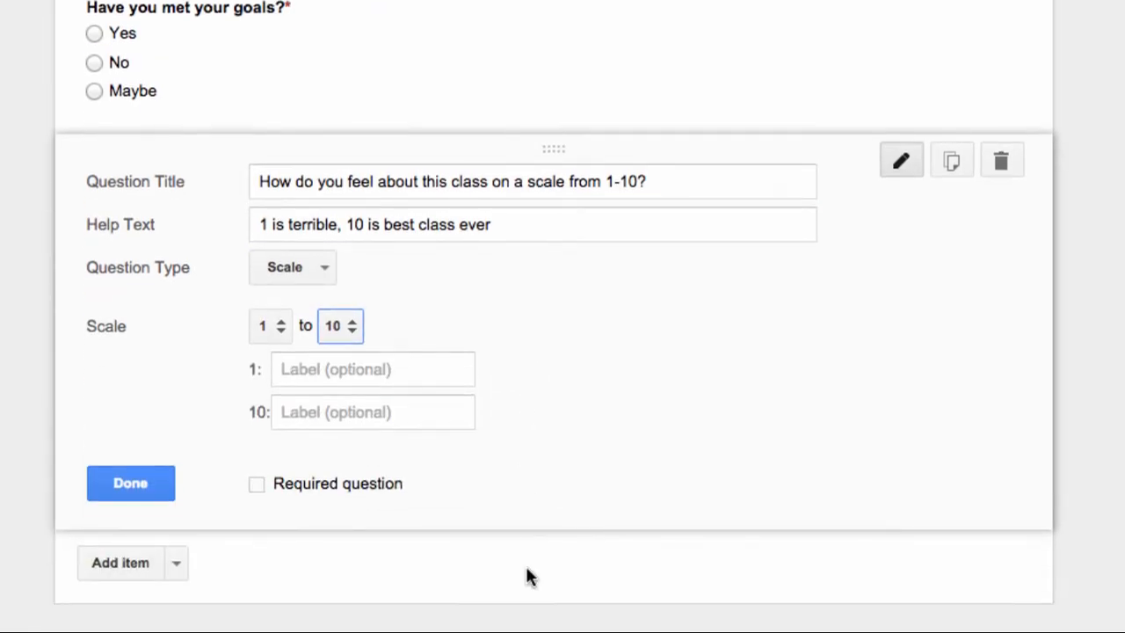
{"action": "left_click", "coordinate": [256, 484]}
{"action": "left_click", "coordinate": [151, 483]}
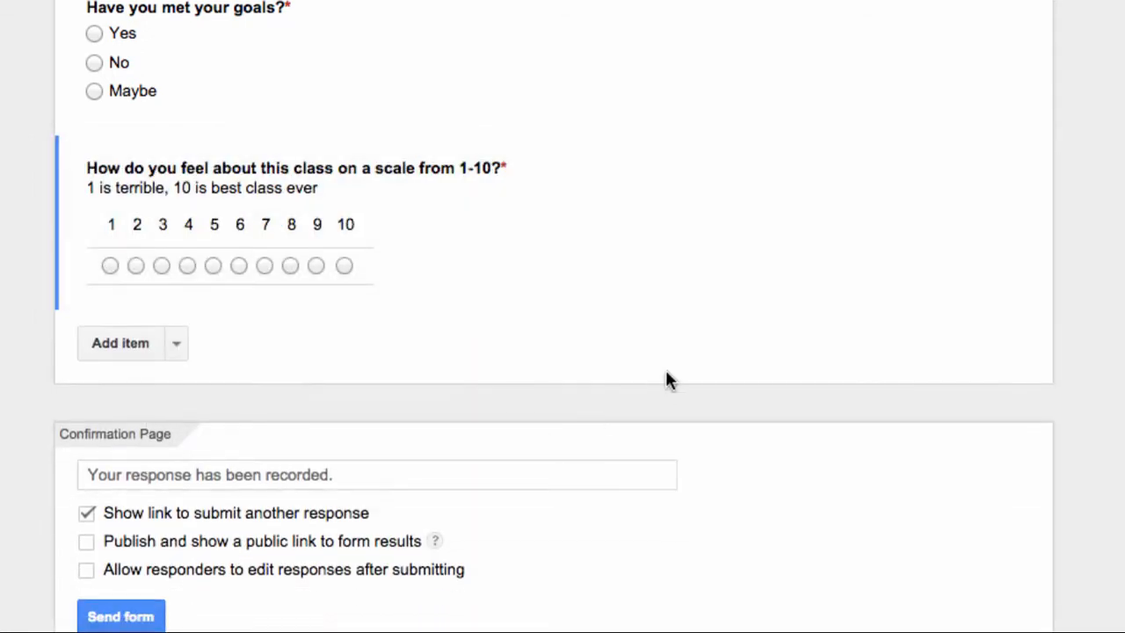
Review the finished questions, preview the live form and return to editing it
{"action": "scroll", "coordinate": [668, 373], "scroll_direction": "up", "scroll_amount": 4}
{"action": "scroll", "coordinate": [668, 373], "scroll_direction": "down", "scroll_amount": 3}
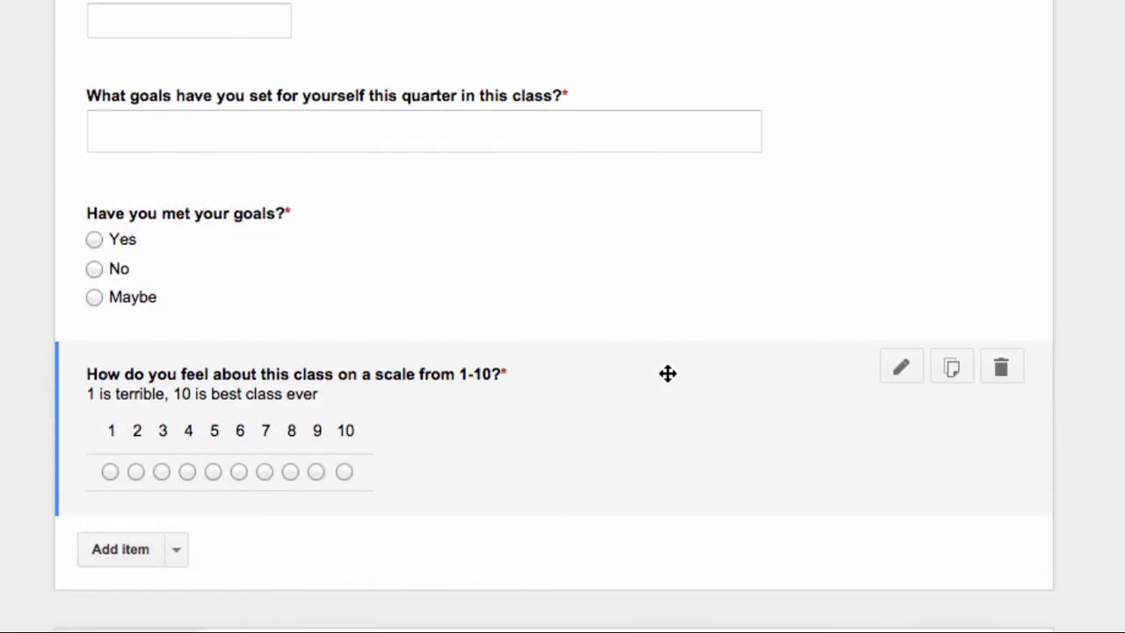
{"action": "scroll", "coordinate": [667, 373], "scroll_direction": "up", "scroll_amount": 1}
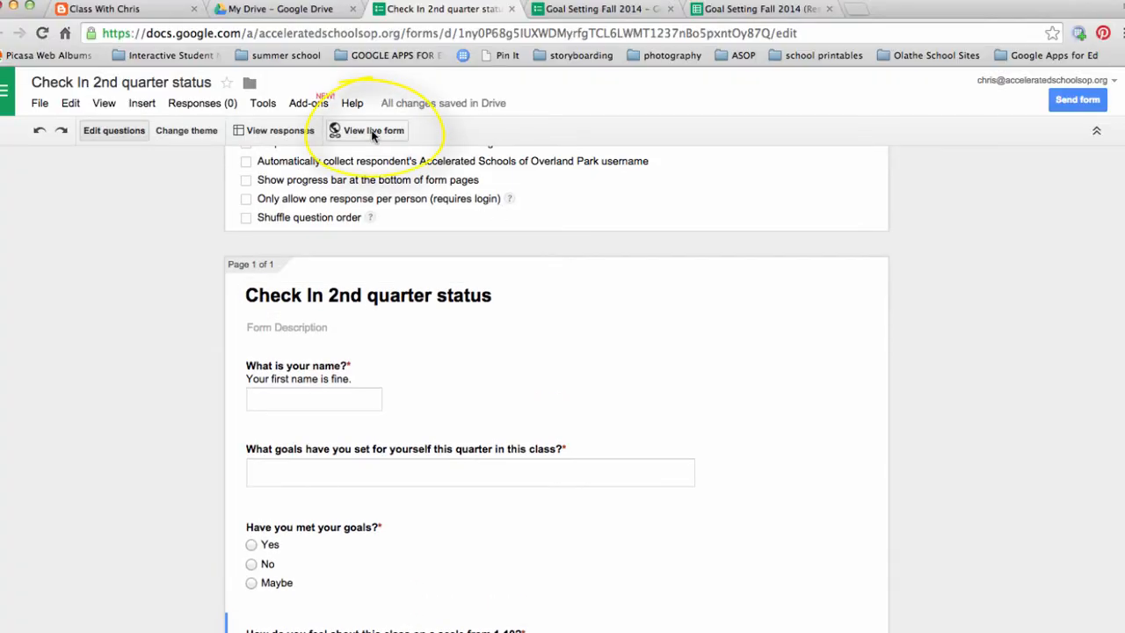
{"action": "left_click", "coordinate": [372, 131]}
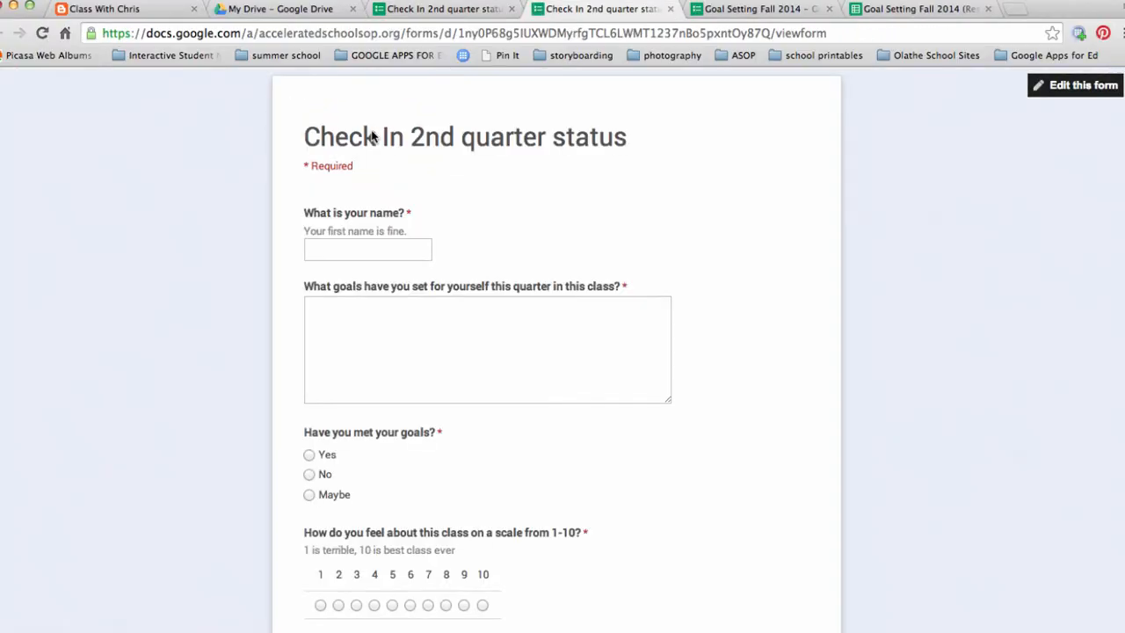
{"action": "left_click", "coordinate": [1057, 88]}
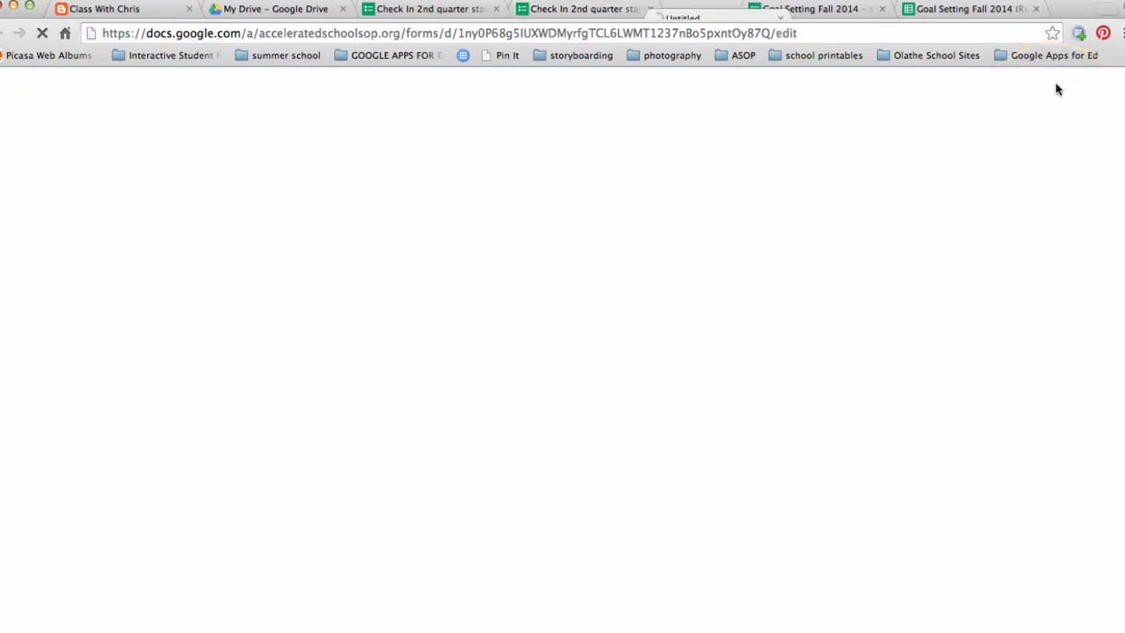
Apply the Pennant Banner theme to the check-in form and look over the themed questions
{"action": "left_click", "coordinate": [189, 131]}
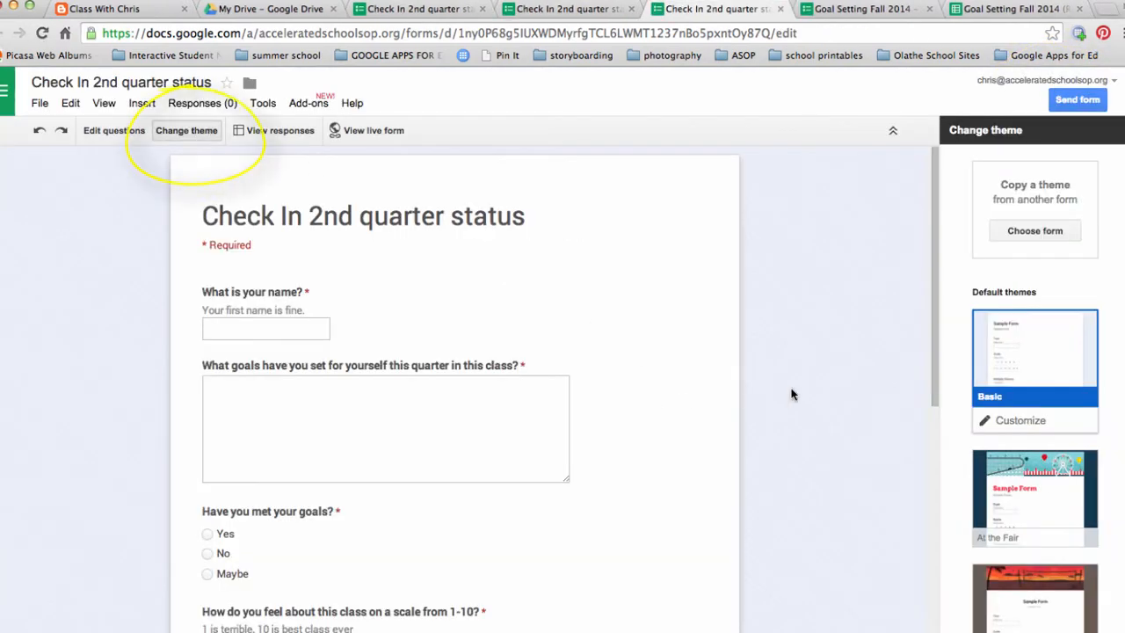
{"action": "scroll", "coordinate": [1045, 514], "scroll_direction": "down", "scroll_amount": 3}
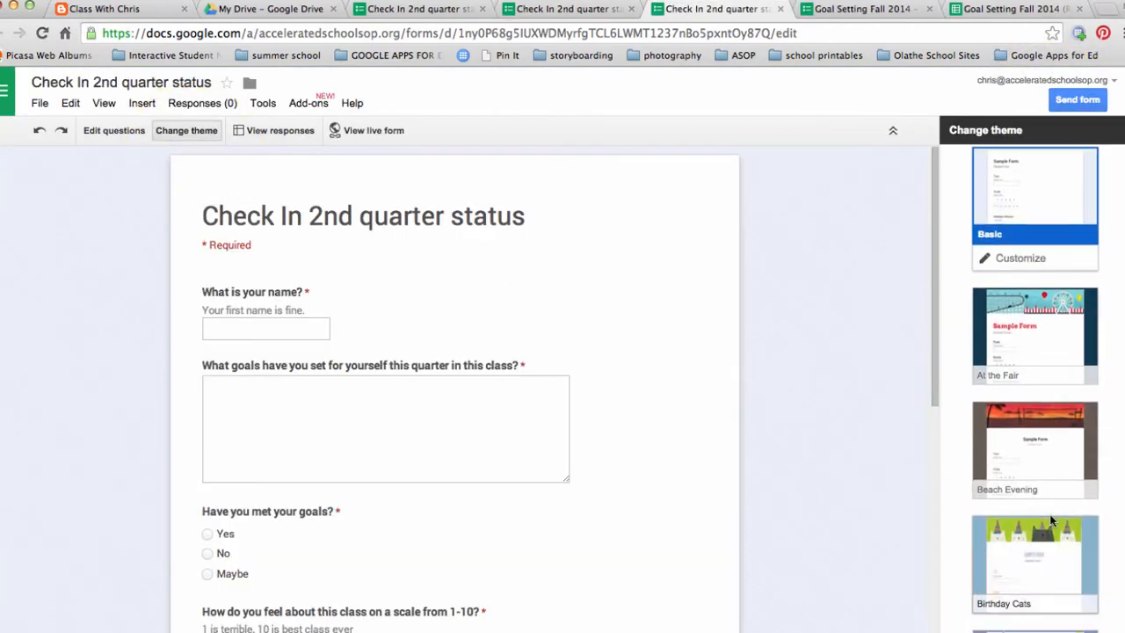
{"action": "scroll", "coordinate": [1051, 520], "scroll_direction": "down", "scroll_amount": 12}
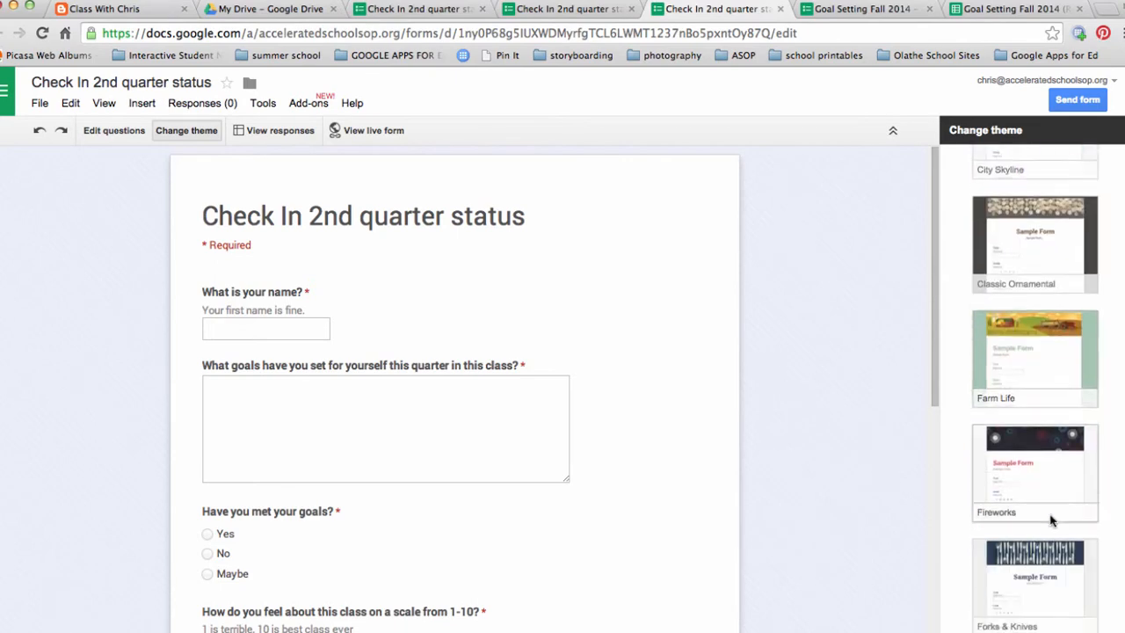
{"action": "scroll", "coordinate": [1051, 520], "scroll_direction": "down", "scroll_amount": 10}
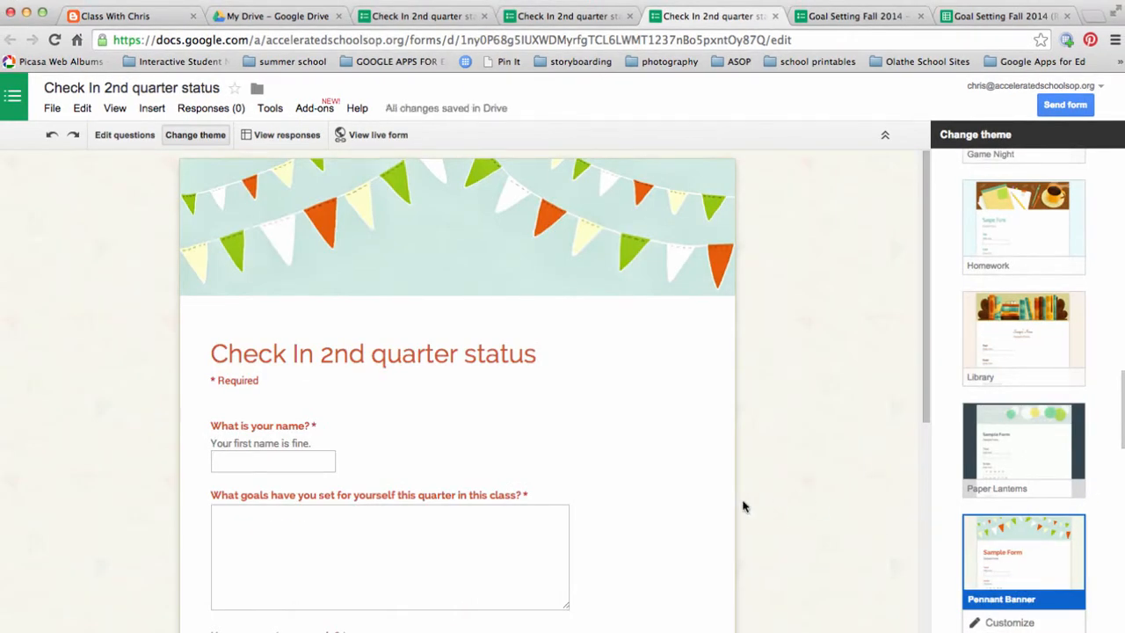
{"action": "scroll", "coordinate": [639, 334], "scroll_direction": "down", "scroll_amount": 2}
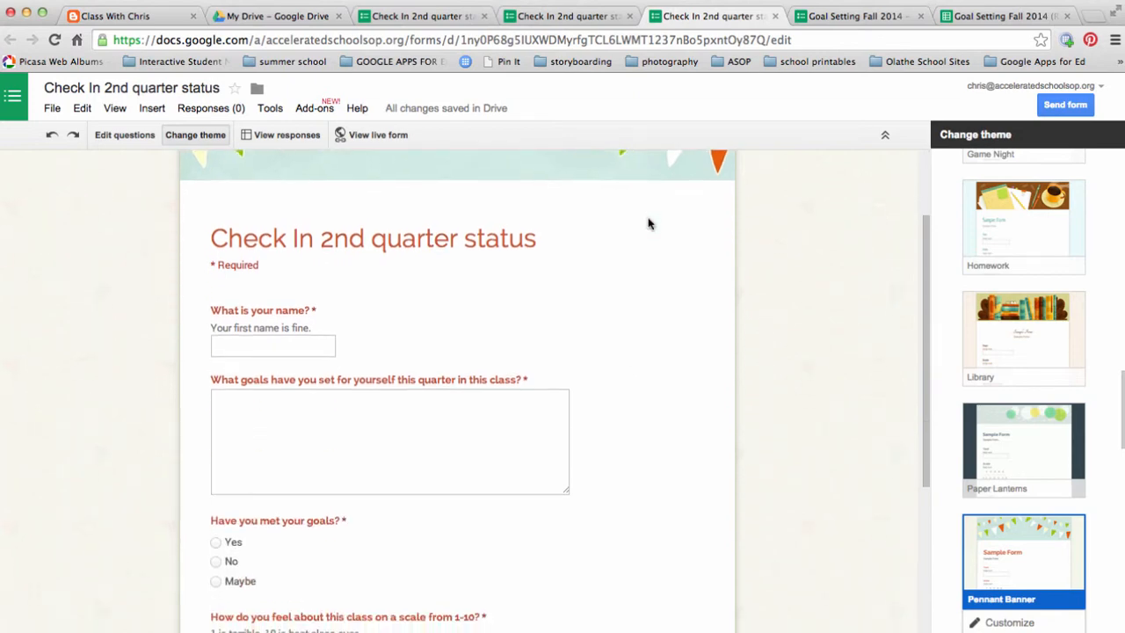
{"action": "scroll", "coordinate": [647, 223], "scroll_direction": "up", "scroll_amount": 2}
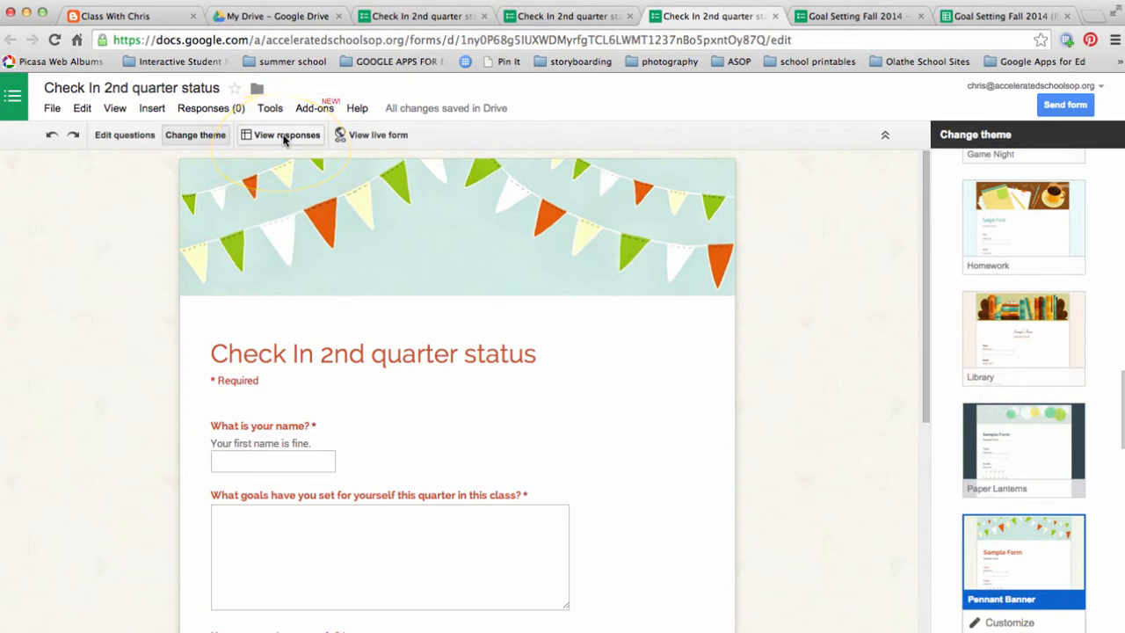
Open the responses spreadsheet of the "Check In 2nd quarter status" form
{"action": "left_click", "coordinate": [284, 136]}
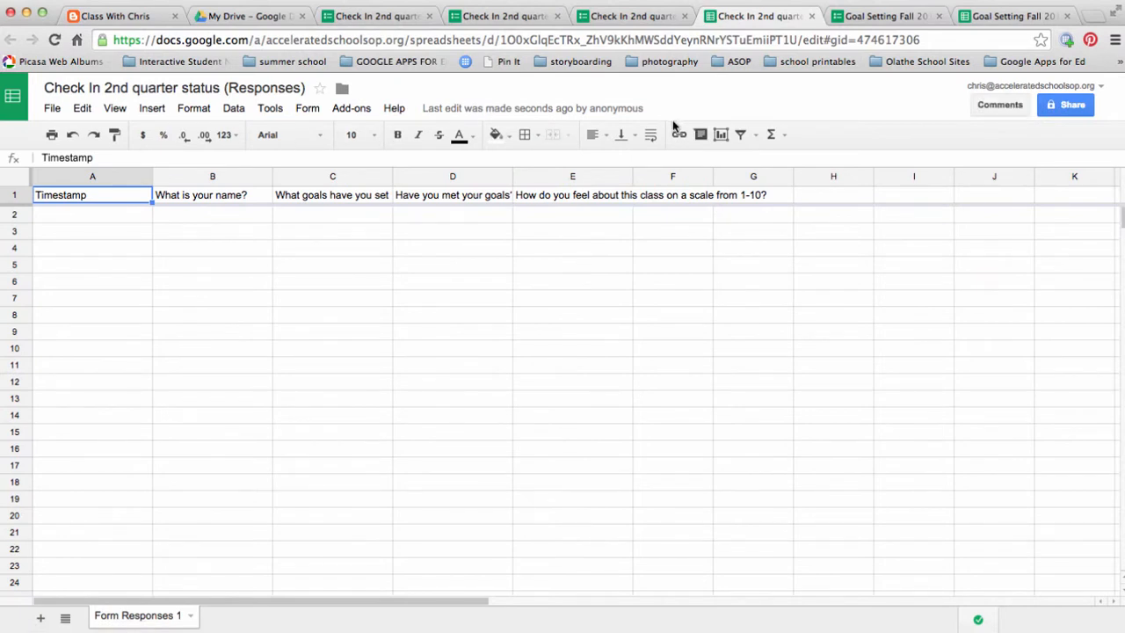
Examine the already open "Goal Setting Fall 2014" form's questions and the student answers in its responses spreadsheet
{"action": "left_click", "coordinate": [865, 21]}
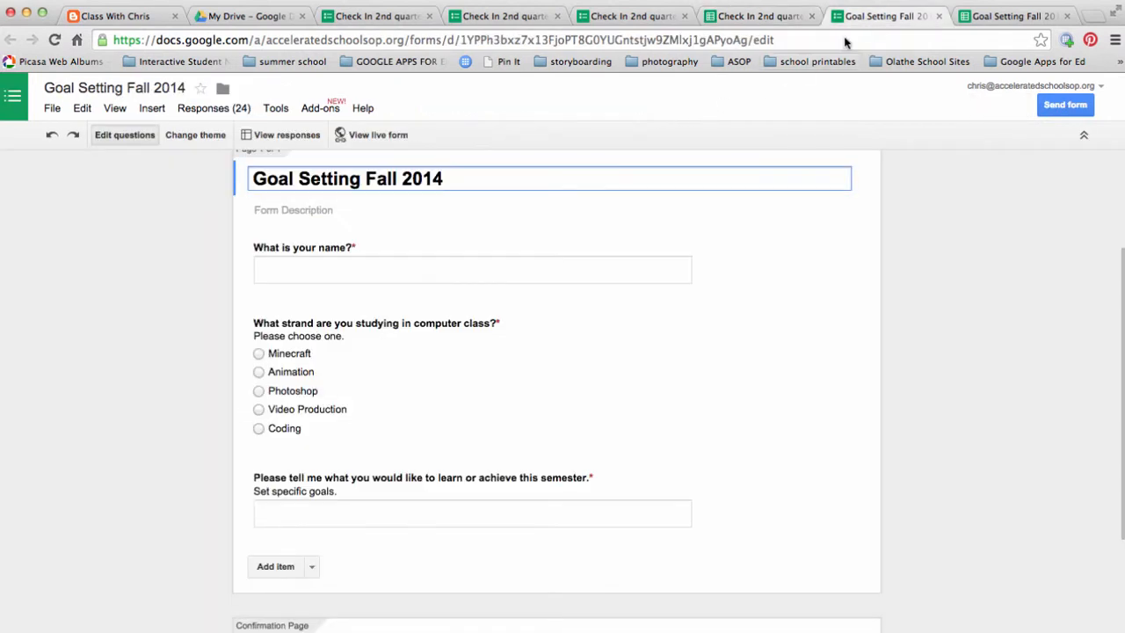
{"action": "scroll", "coordinate": [650, 377], "scroll_direction": "up", "scroll_amount": 3}
{"action": "scroll", "coordinate": [651, 377], "scroll_direction": "down", "scroll_amount": 1}
{"action": "scroll", "coordinate": [650, 377], "scroll_direction": "down", "scroll_amount": 1}
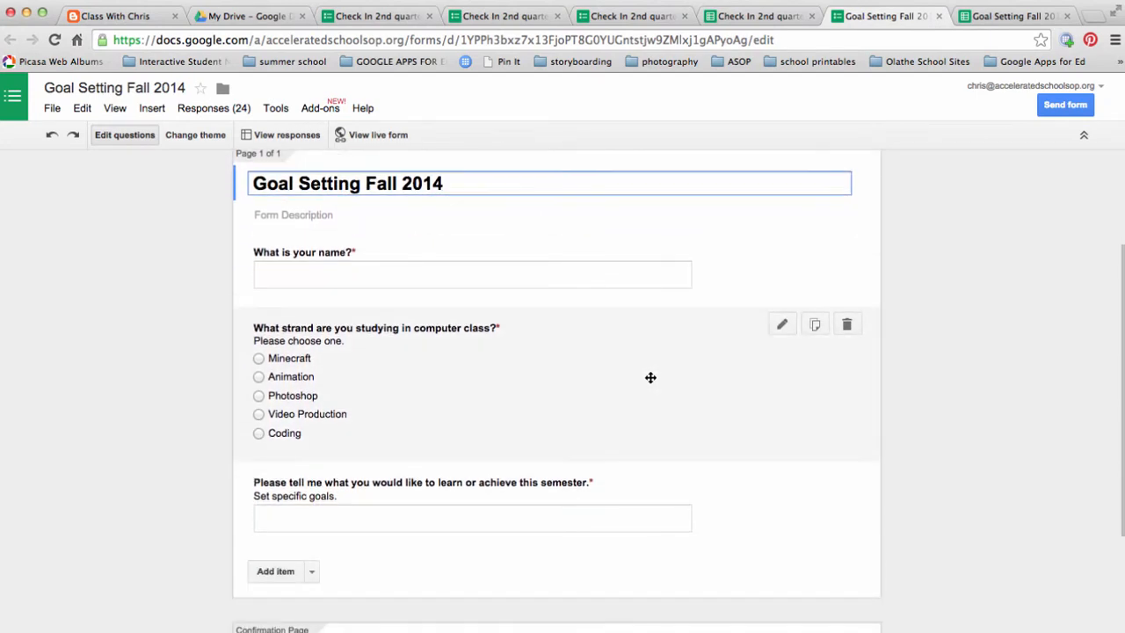
{"action": "left_click", "coordinate": [1015, 18]}
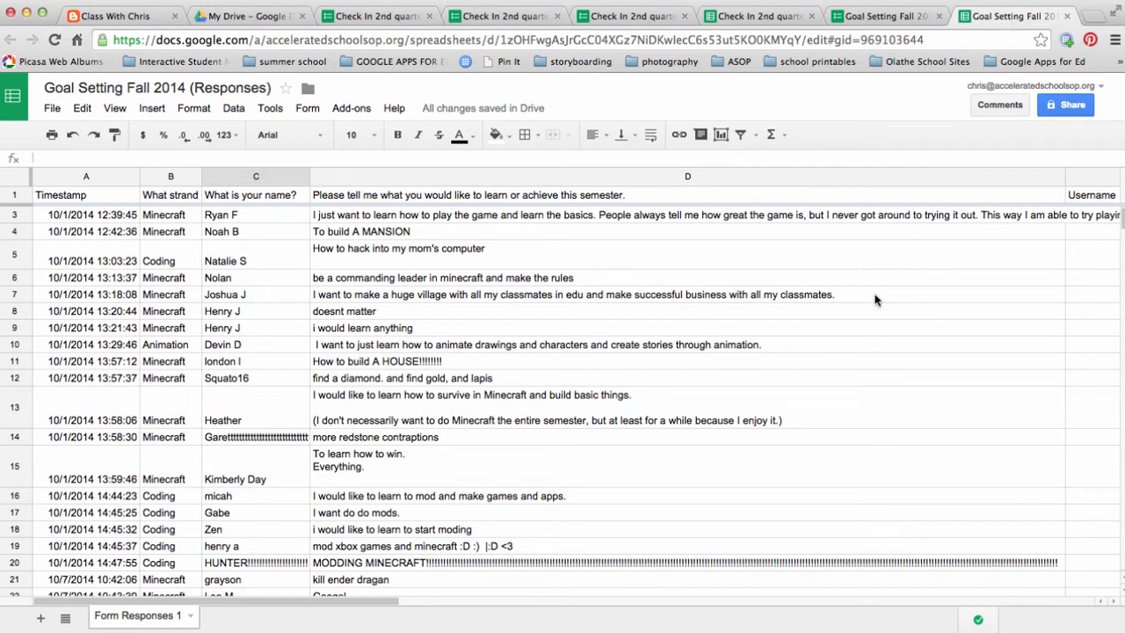
{"action": "scroll", "coordinate": [874, 300], "scroll_direction": "down", "scroll_amount": 3}
{"action": "scroll", "coordinate": [874, 300], "scroll_direction": "up", "scroll_amount": 3}
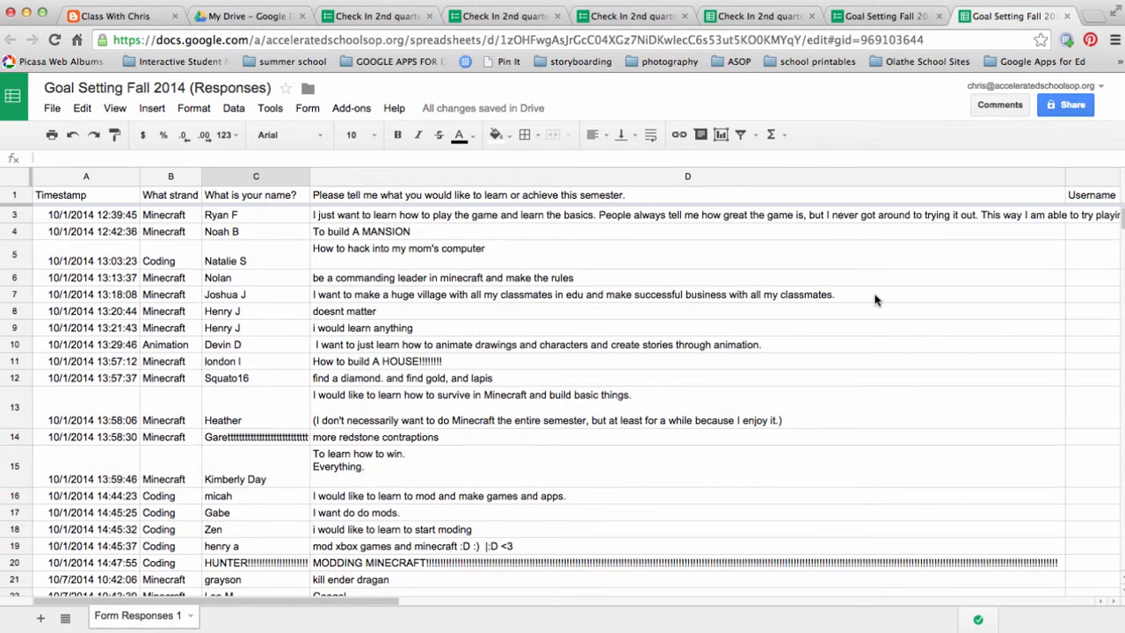